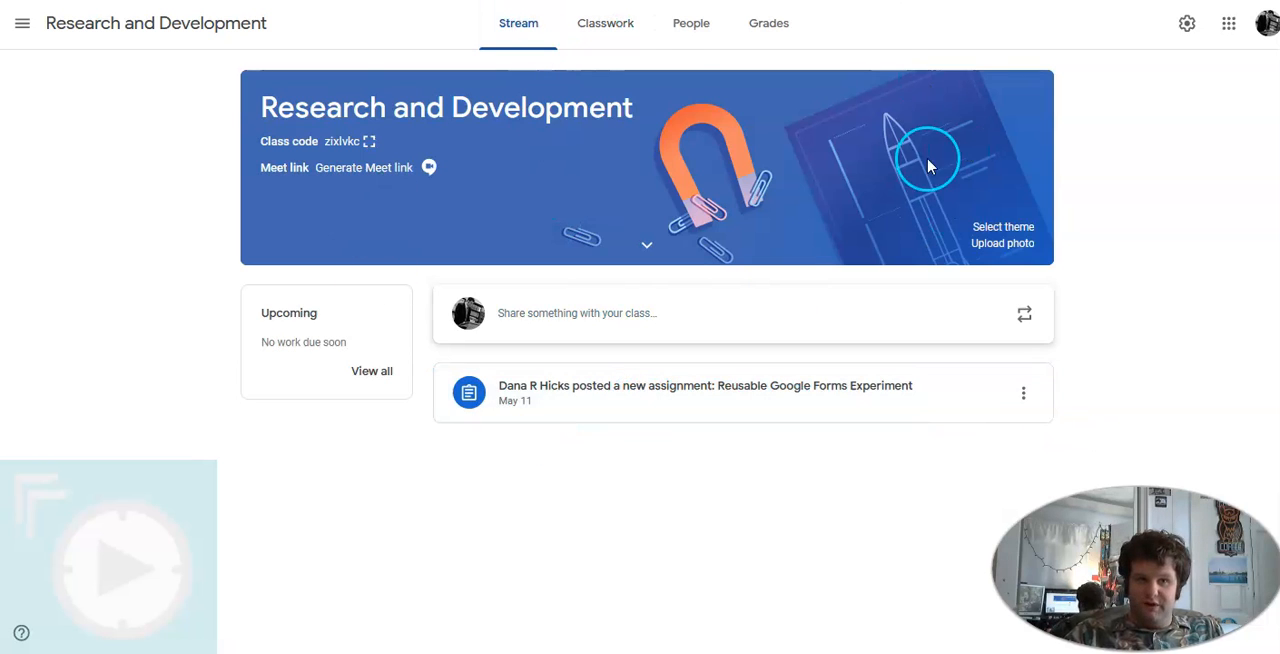
Open the Research and Development class's Classwork page and look through its topics and draft items
left_click(624, 31)
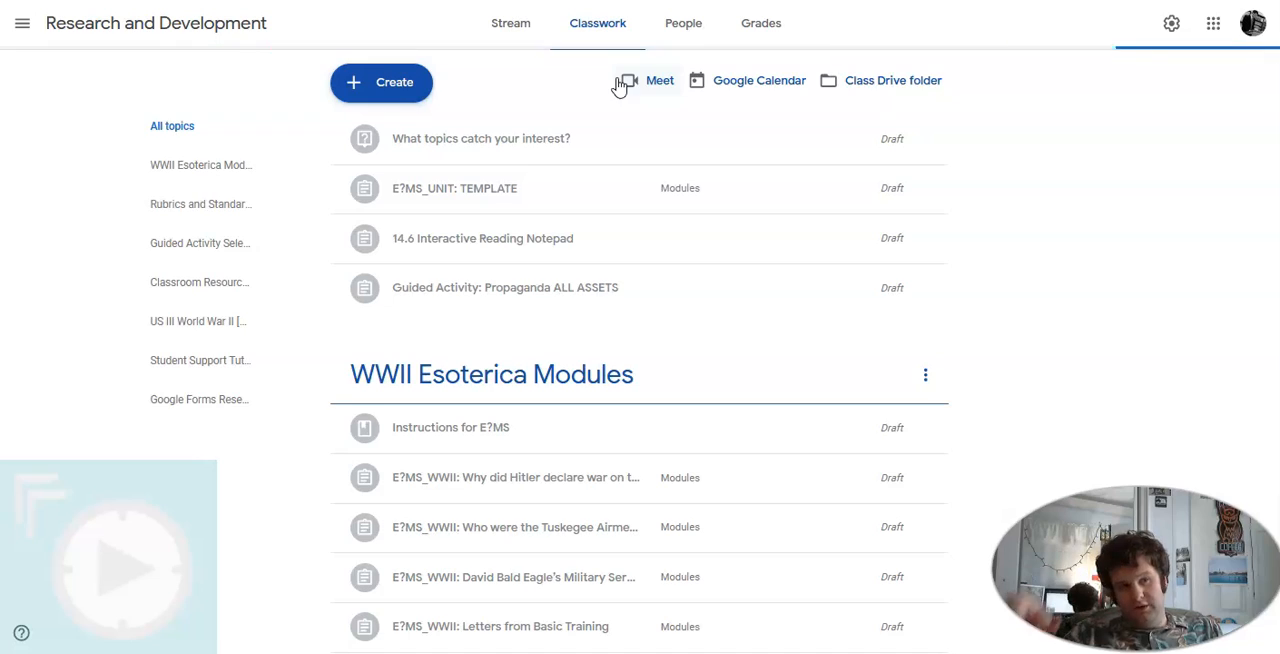
scroll(706, 243, "down", 6)
scroll(706, 243, "down", 7)
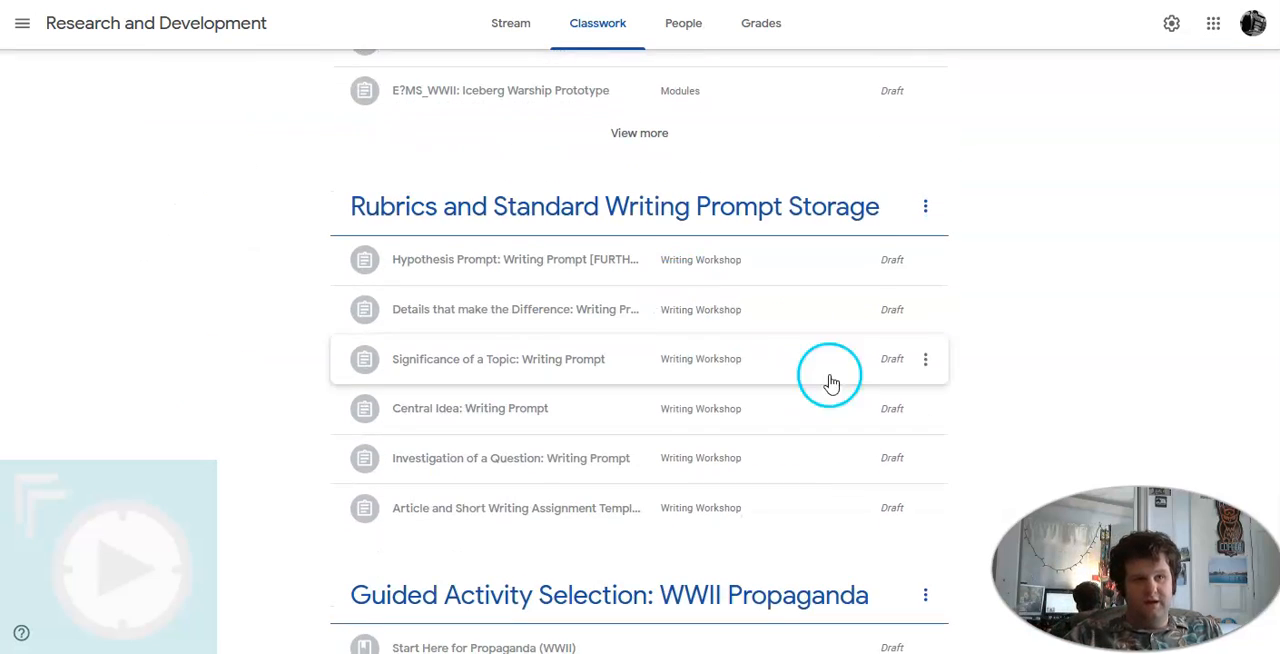
scroll(712, 308, "up", 12)
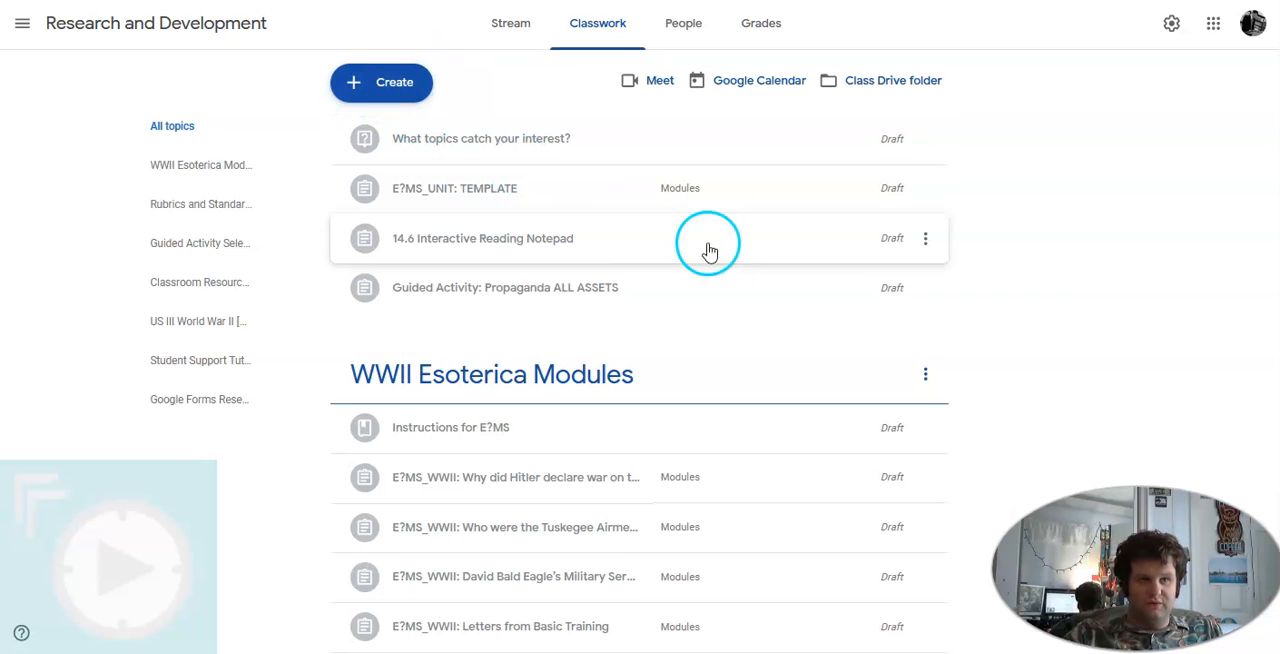
left_click(408, 88)
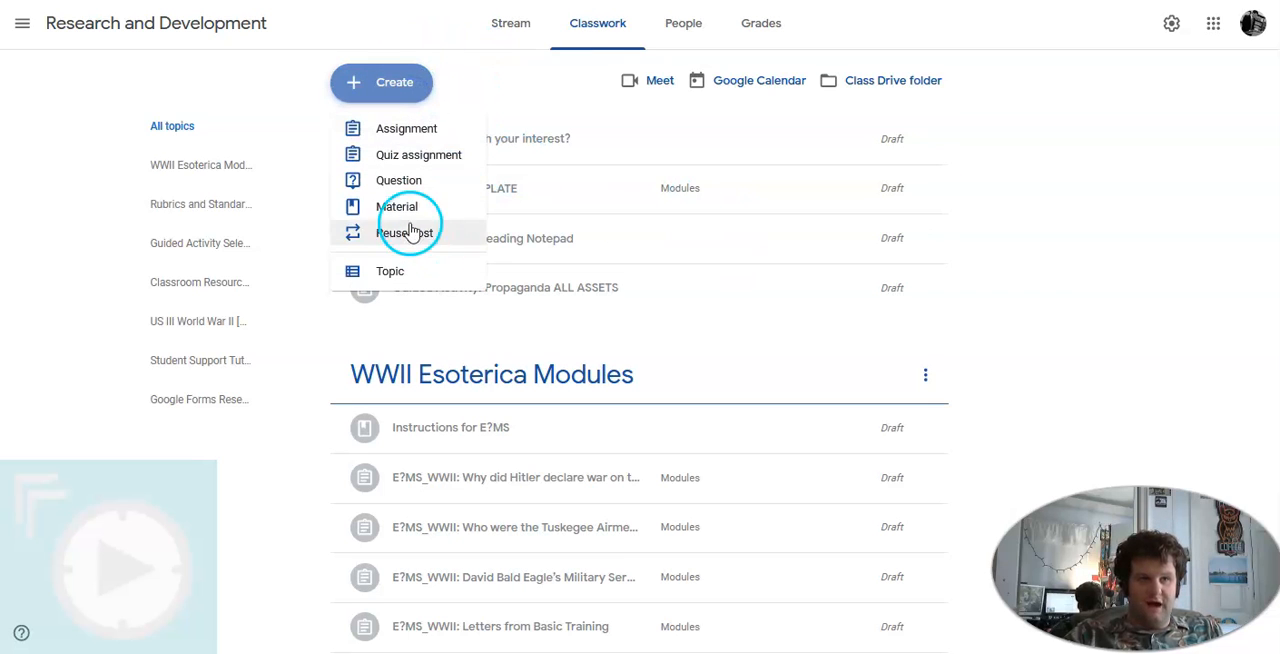
left_click(422, 280)
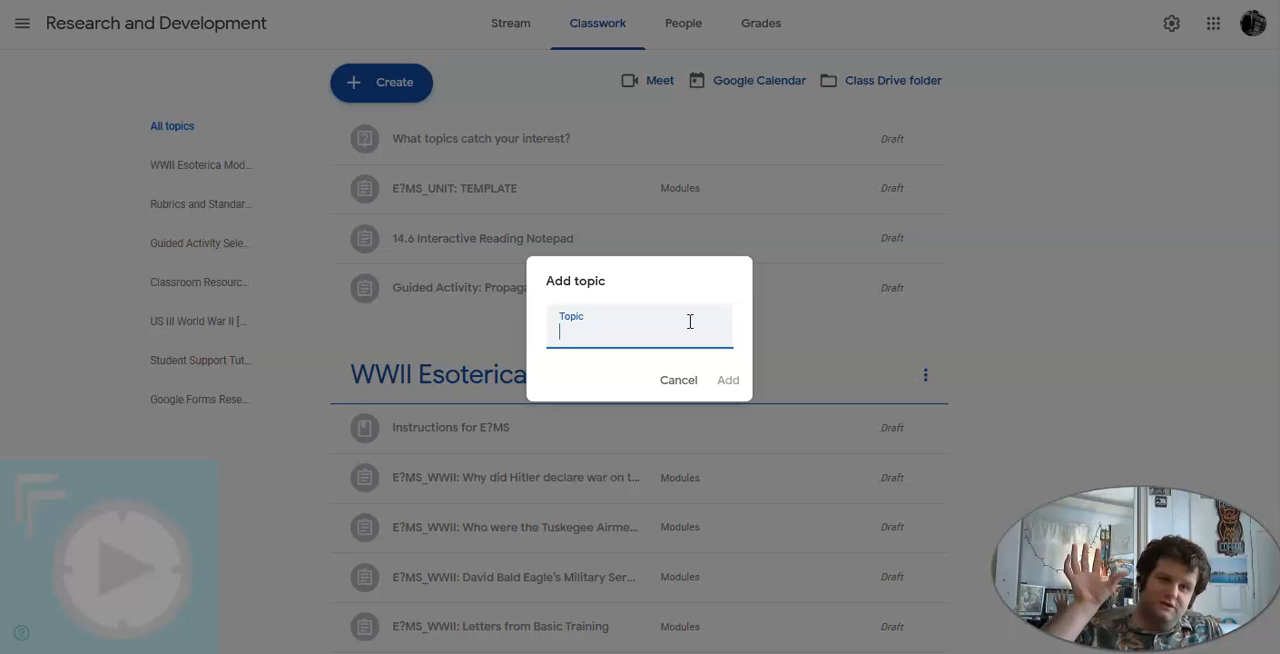
left_click(684, 378)
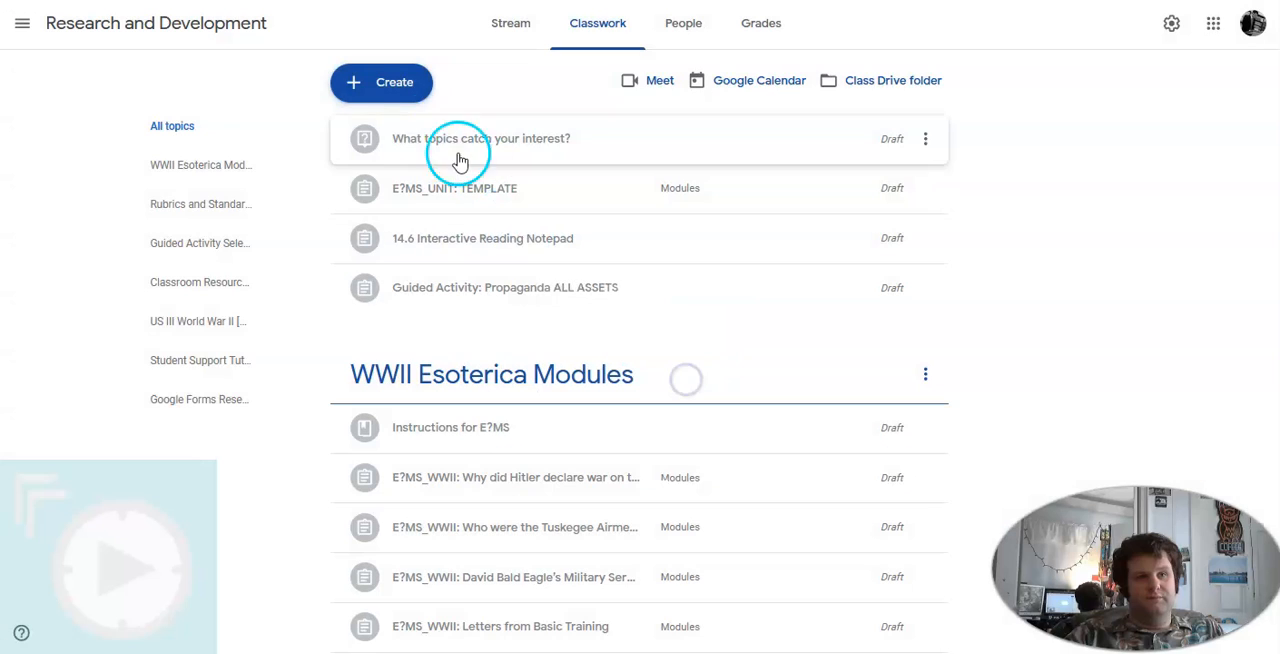
Create a new assignment with the title "Sample Assignment"
left_click(380, 86)
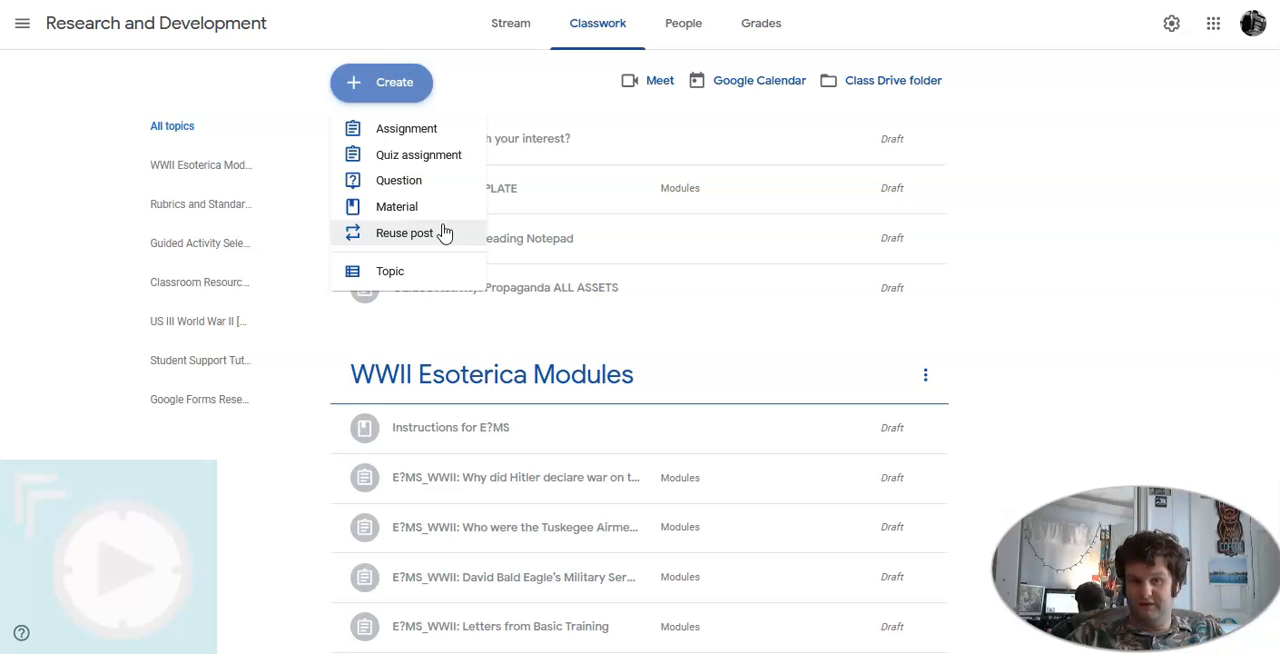
left_click(415, 133)
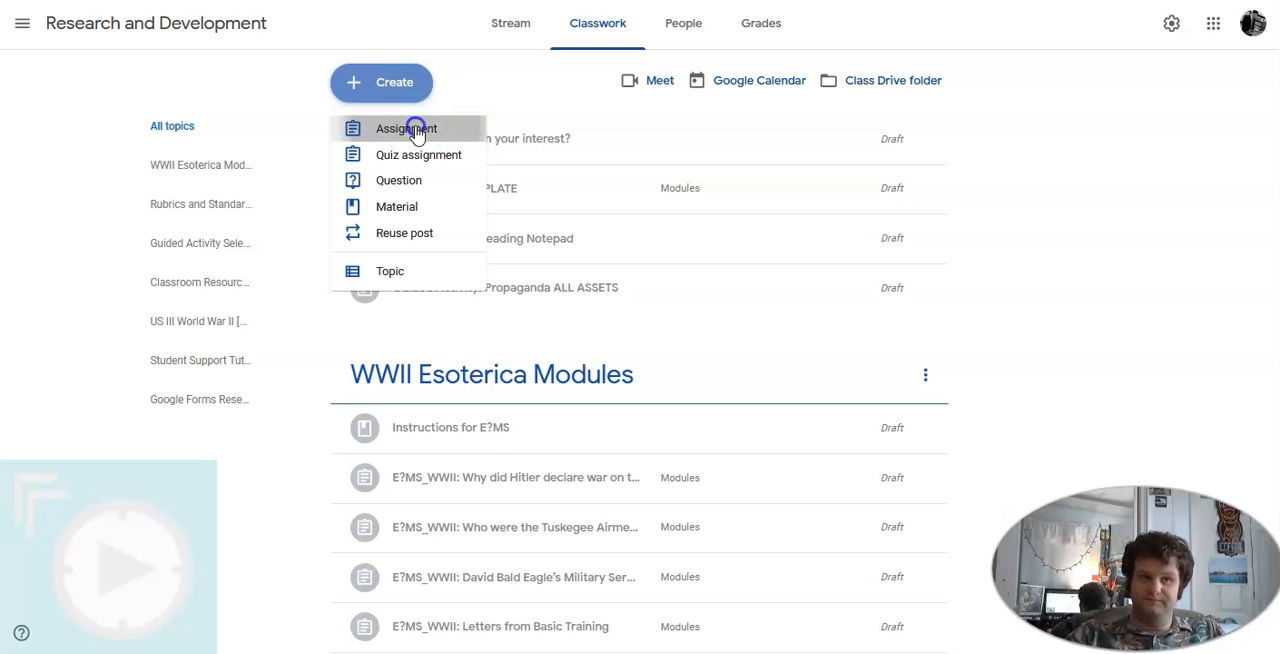
left_click(619, 99)
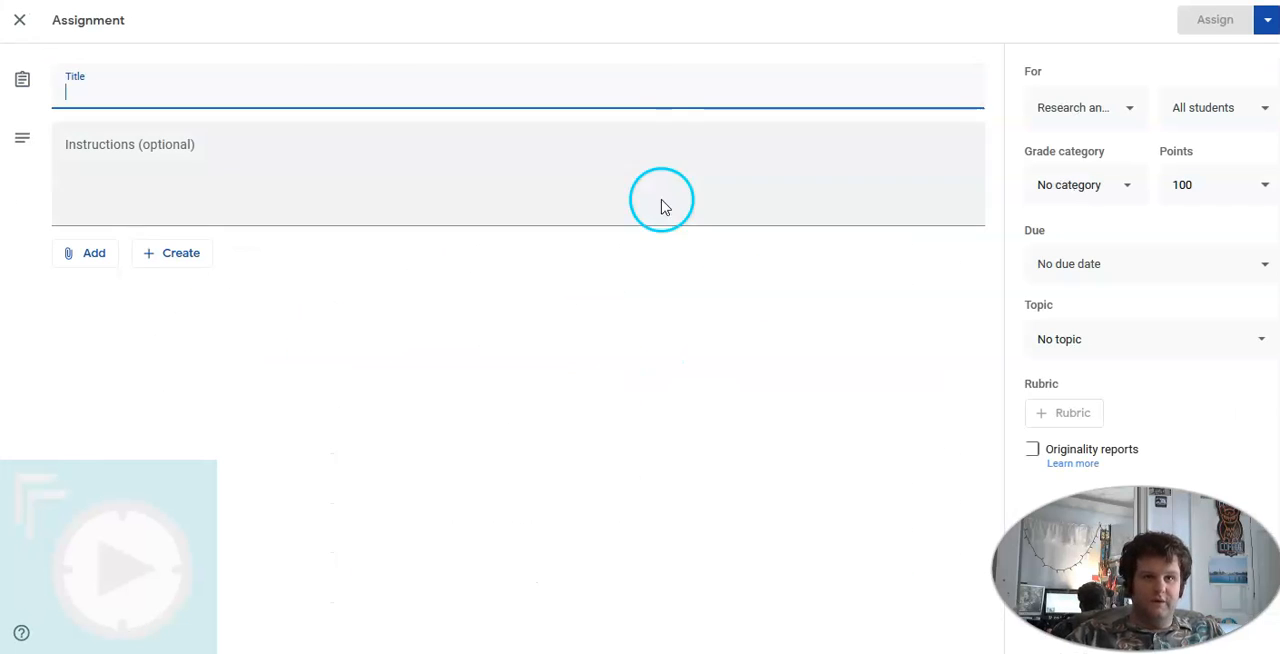
left_click(319, 88)
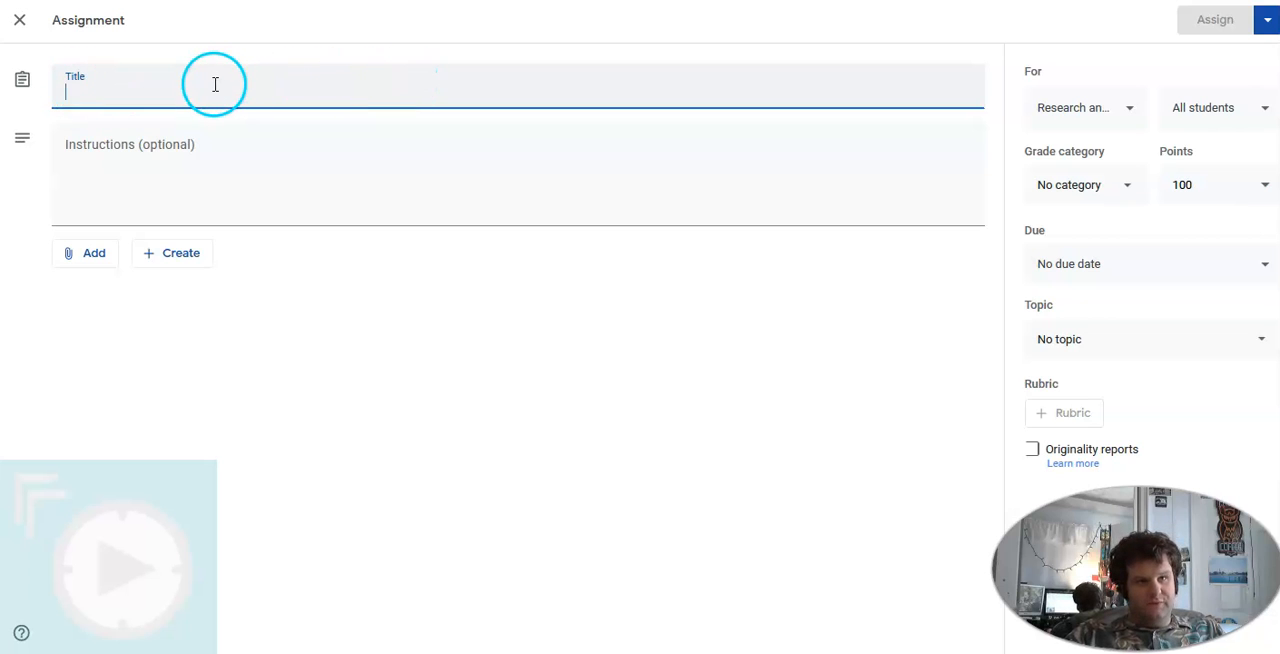
type("Sample Assignment")
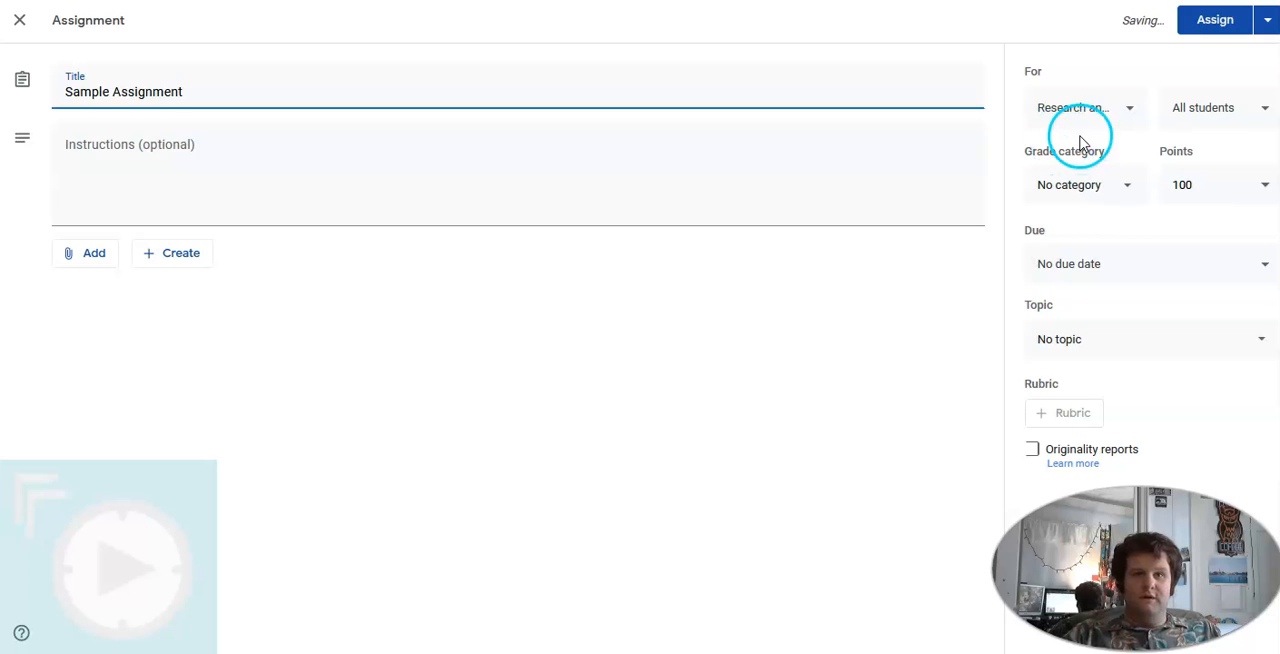
Examine the class, points, grade category and topic choices available for the assignment
left_click(1106, 120)
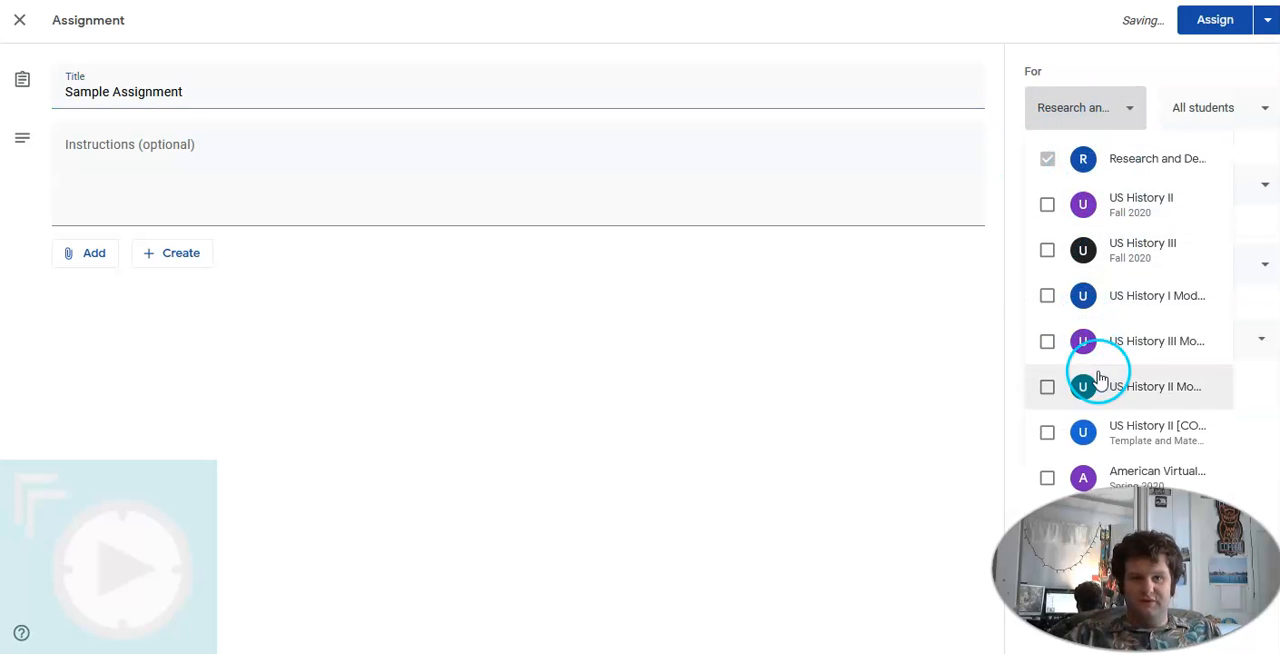
left_click(1133, 107)
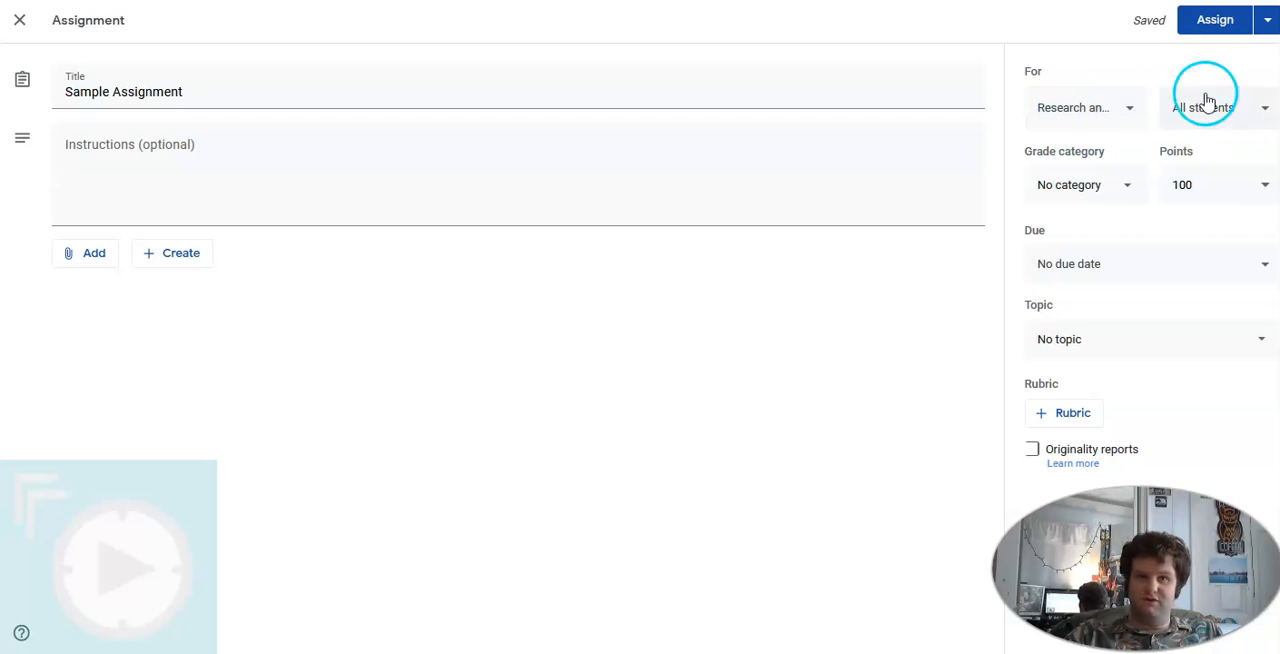
left_click(1190, 191)
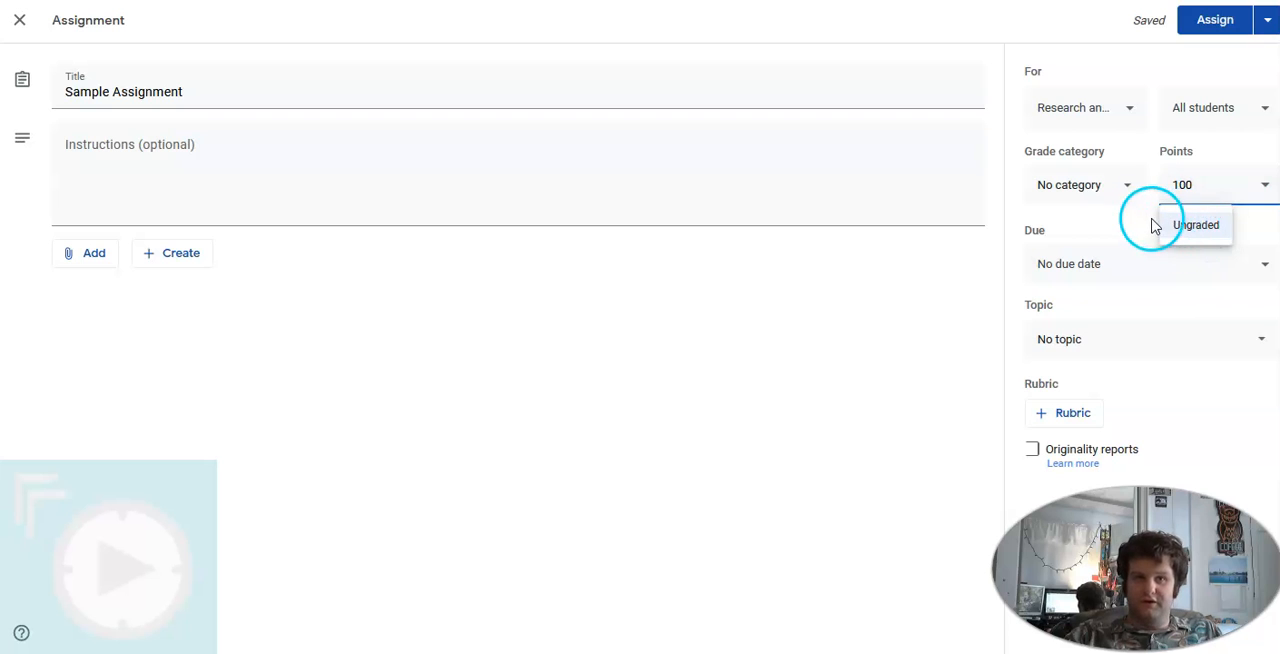
left_click(1133, 188)
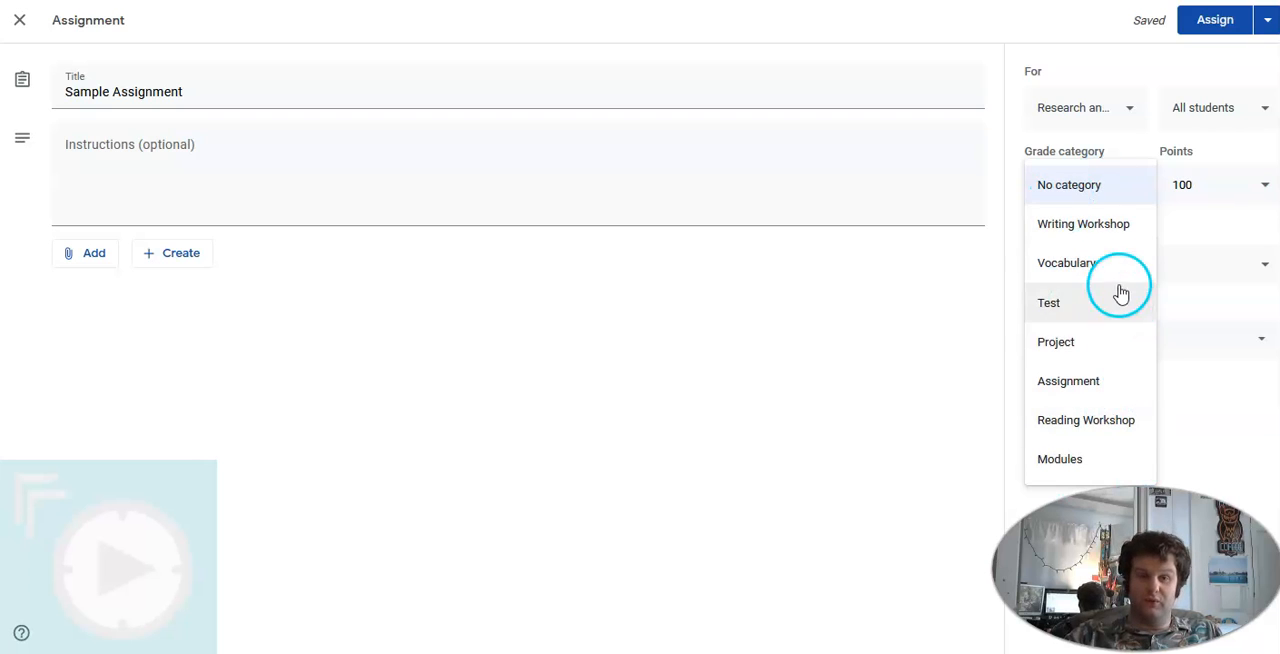
left_click(1064, 186)
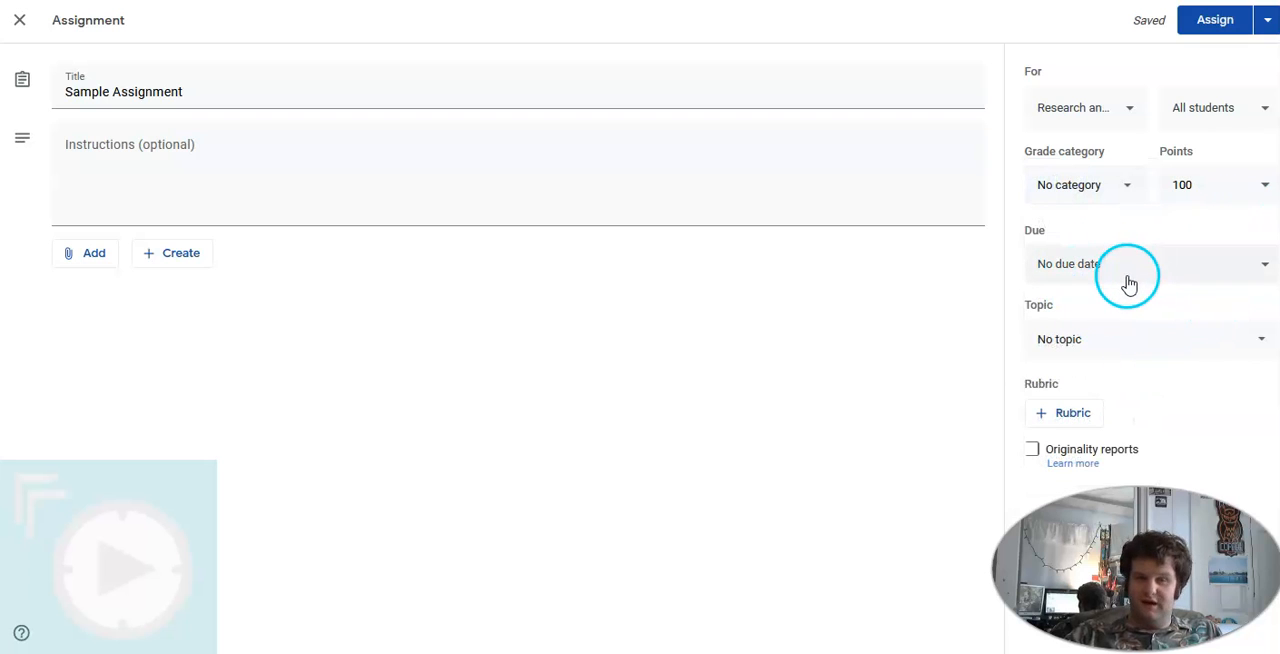
left_click(1143, 338)
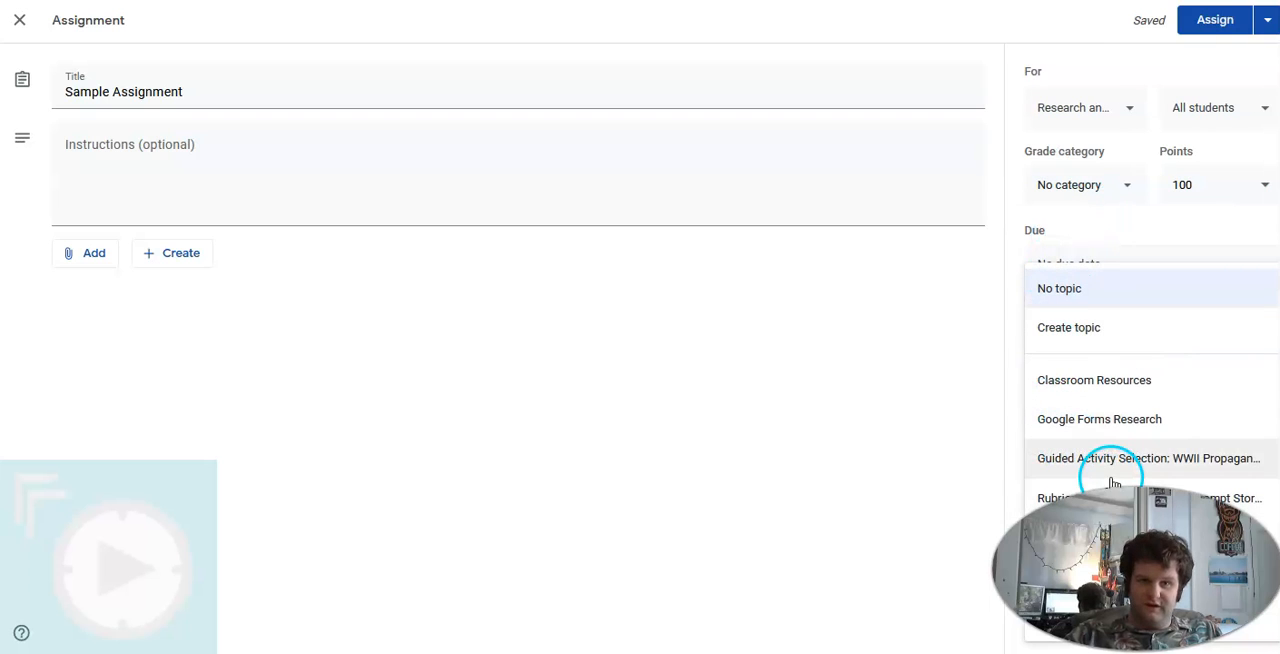
left_click(1130, 295)
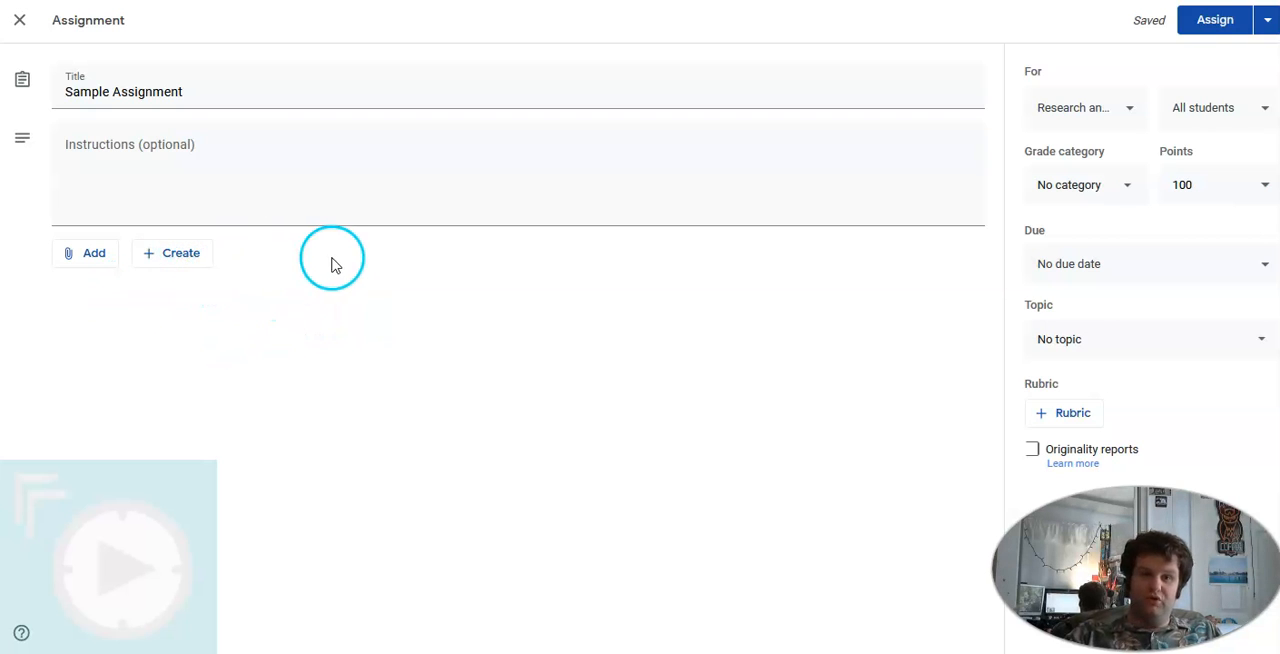
Examine the attachment sources for the assignment, including inserting a YouTube video by search or by URL
left_click(86, 256)
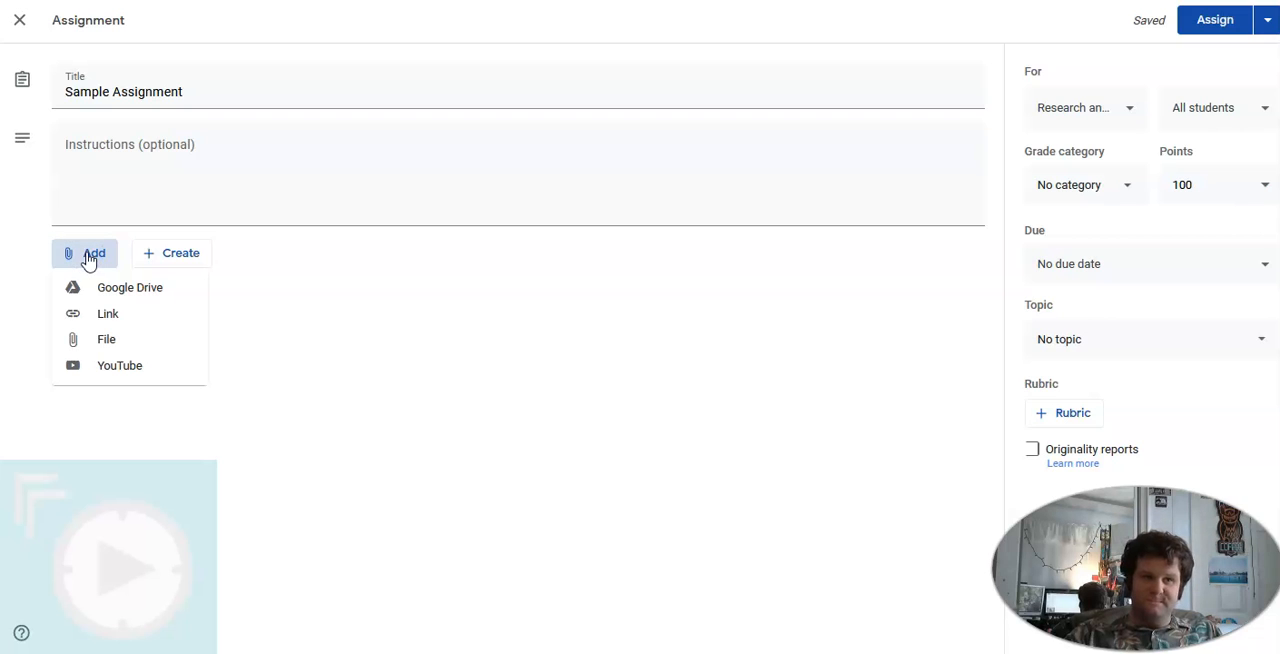
left_click(160, 290)
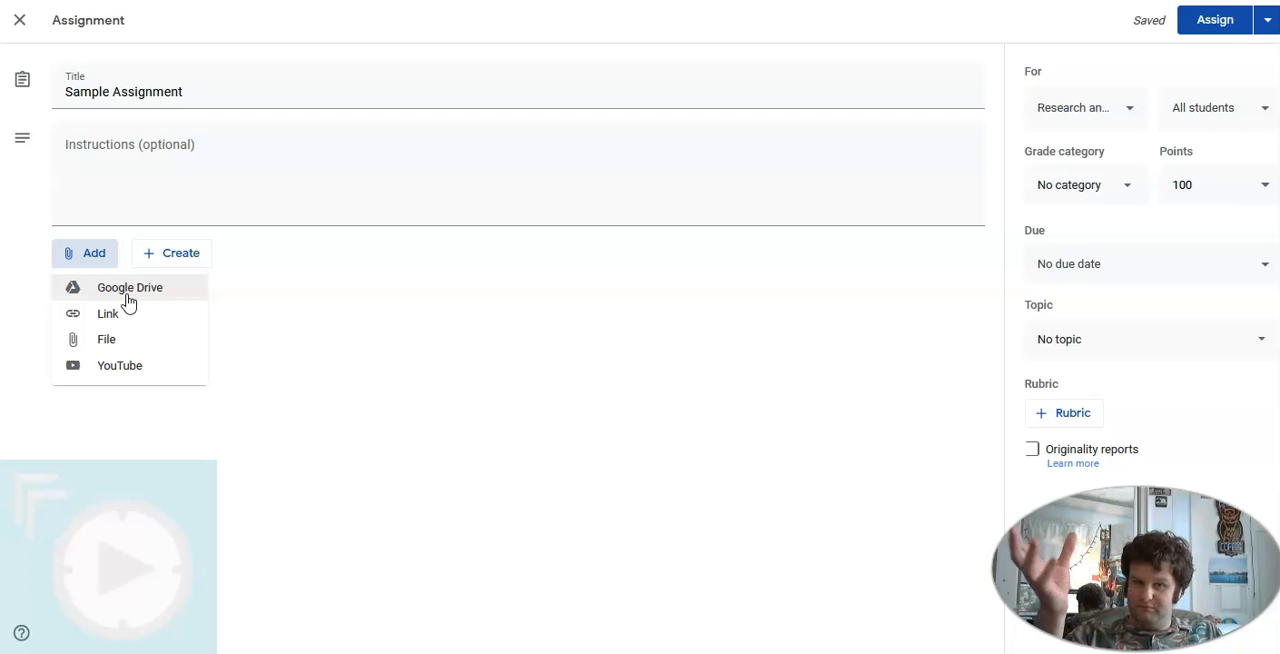
left_click(130, 372)
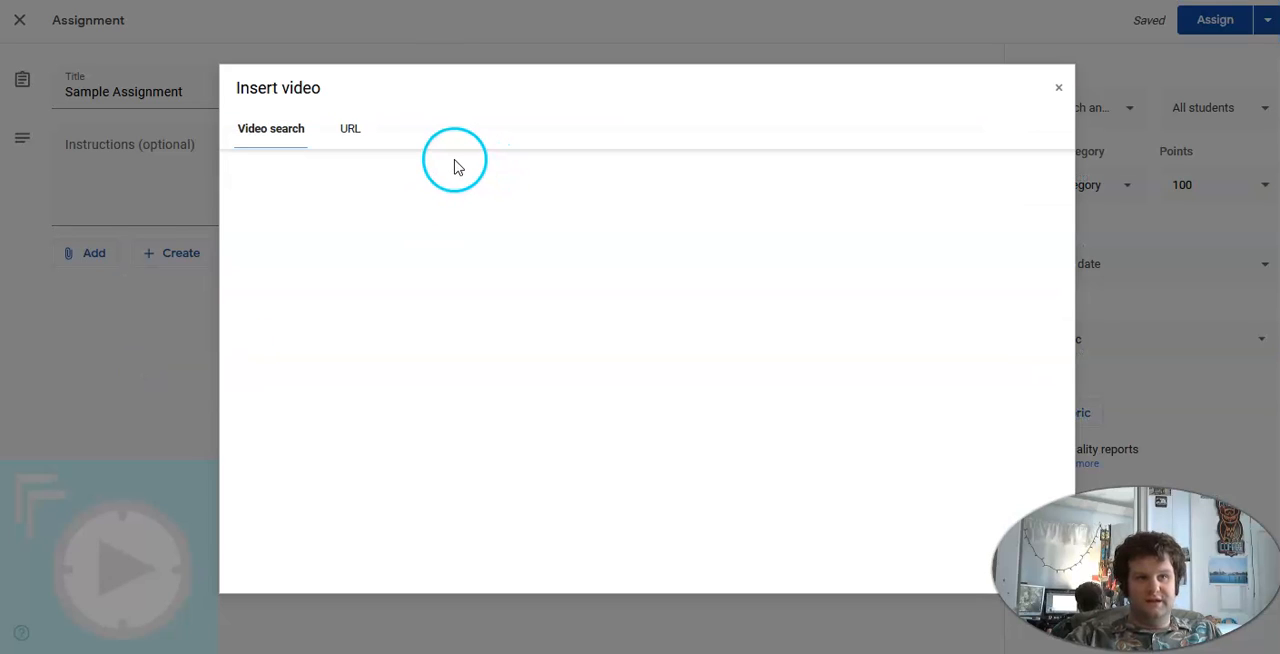
left_click(347, 130)
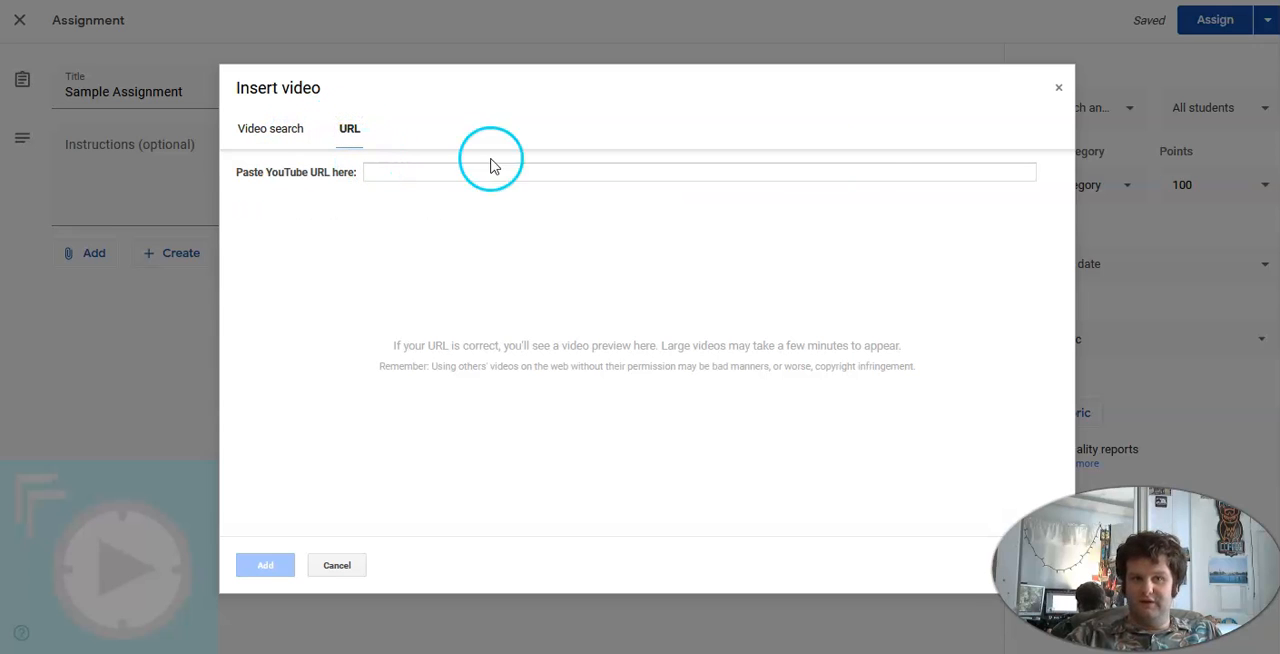
left_click(347, 570)
left_click(84, 254)
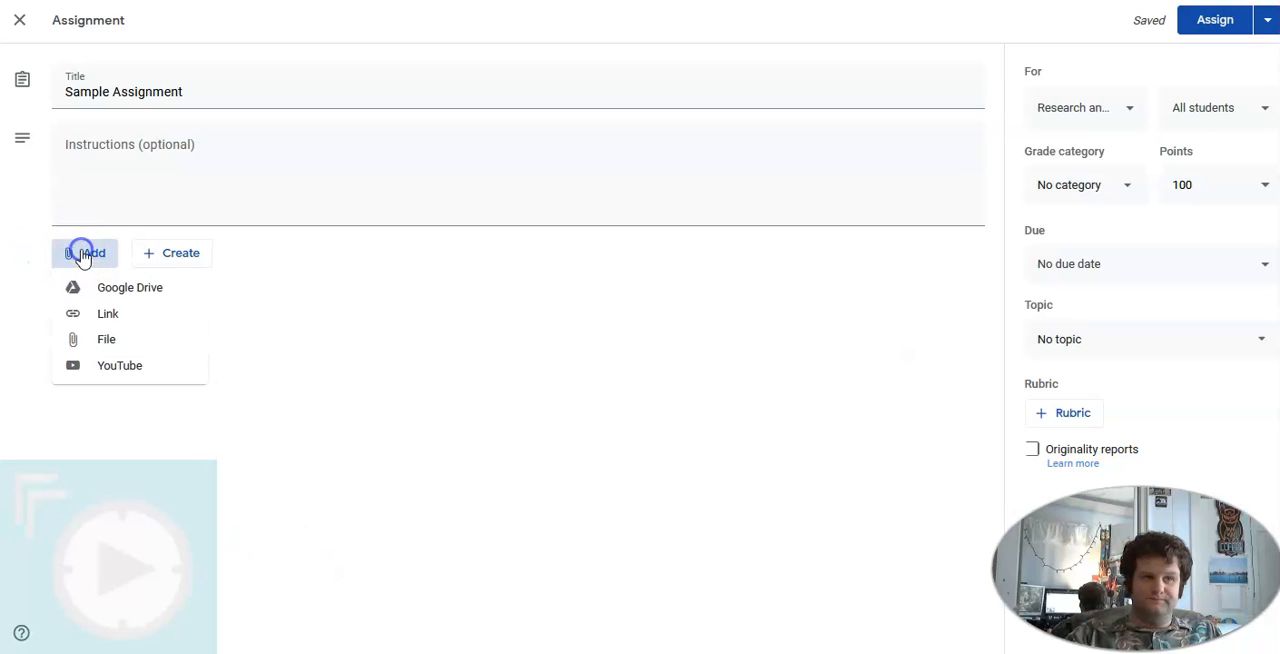
left_click(101, 341)
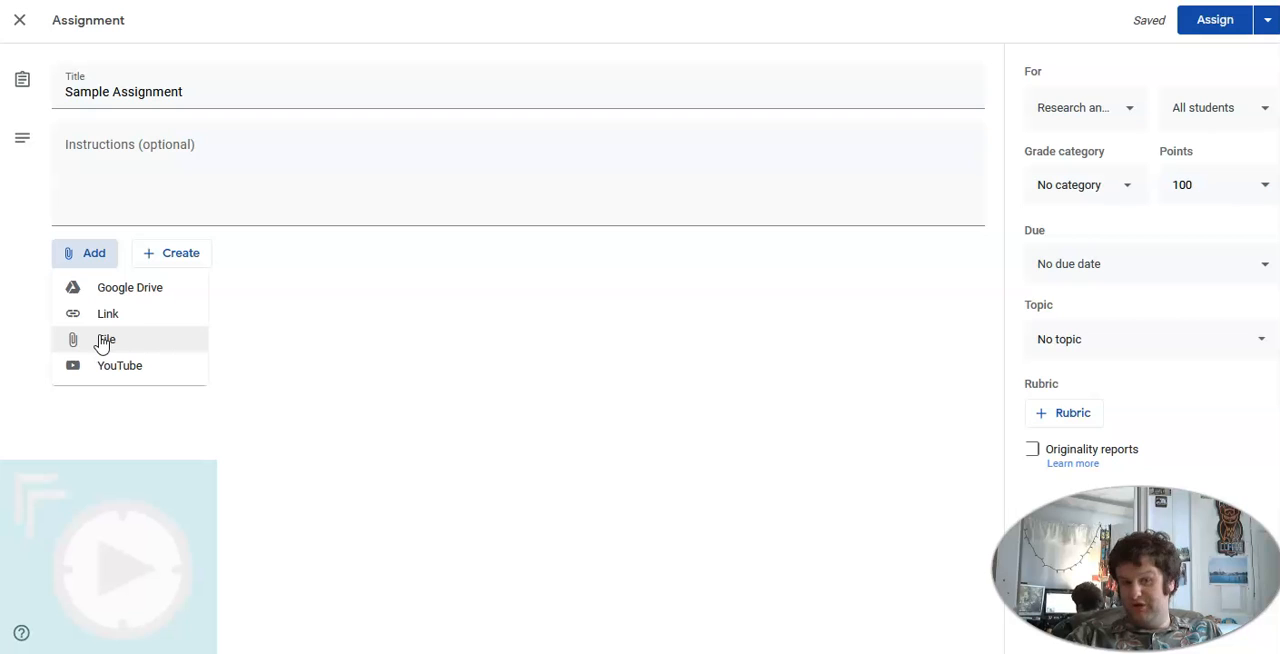
left_click(106, 338)
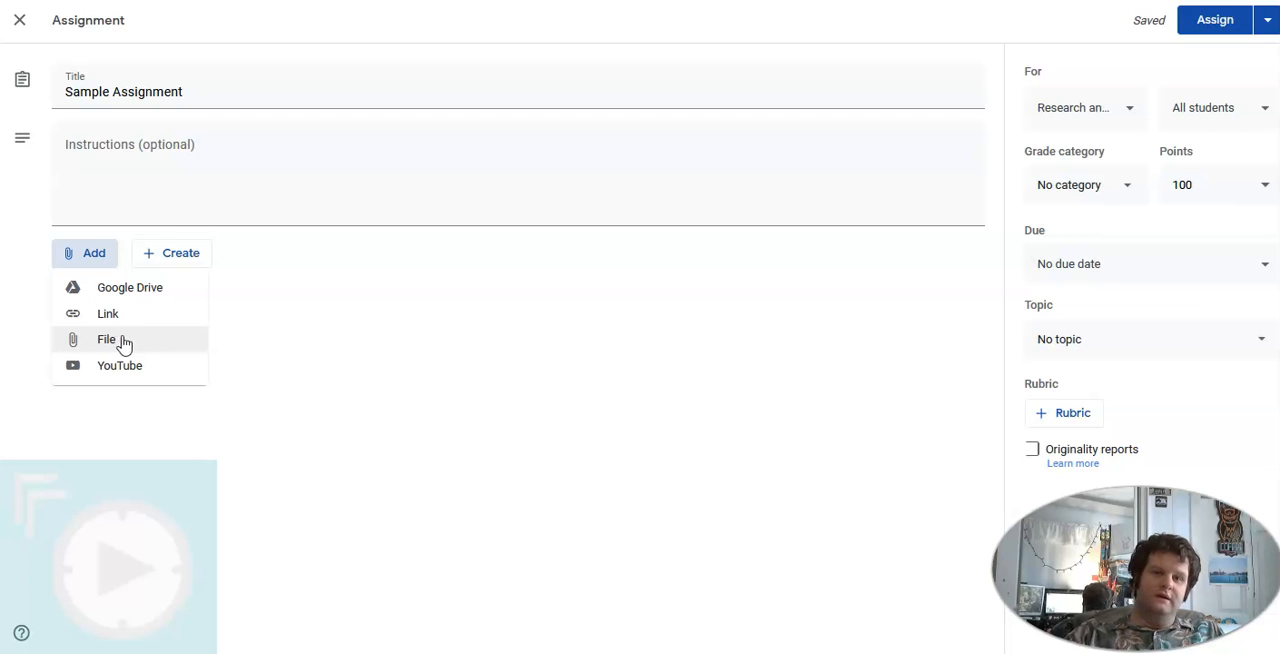
left_click(114, 256)
left_click(160, 367)
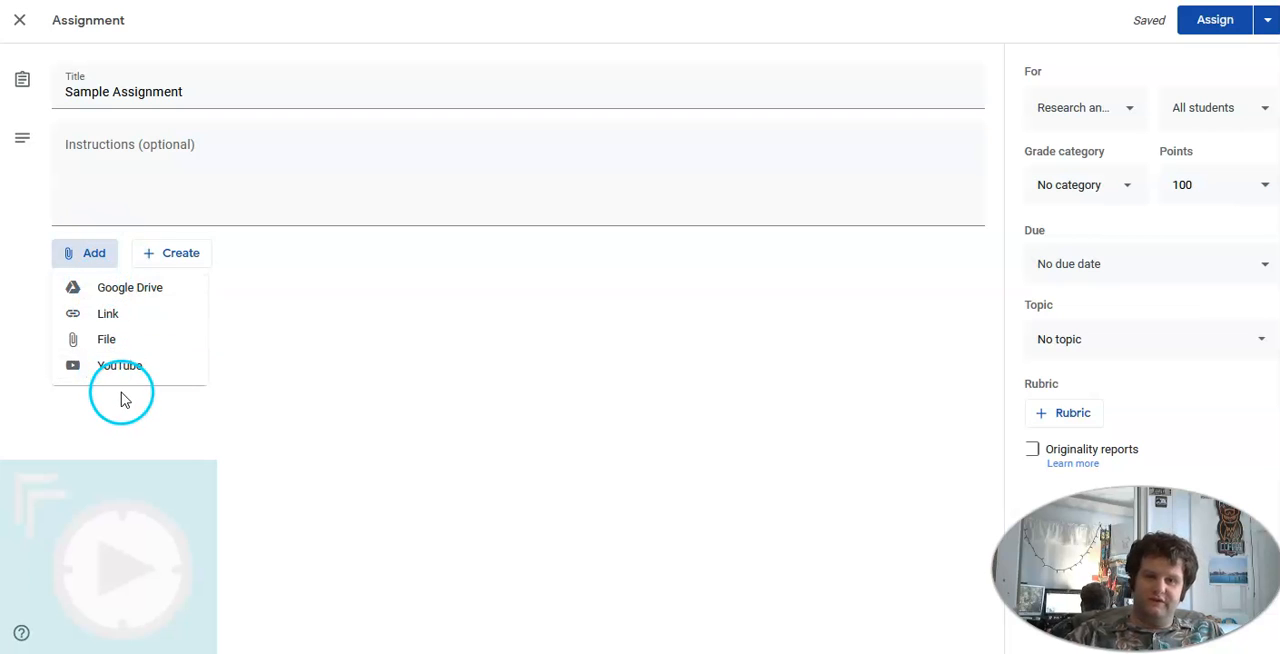
Create a blank Google Docs document as an attachment to the assignment and return to the assignment
left_click(160, 265)
left_click(168, 262)
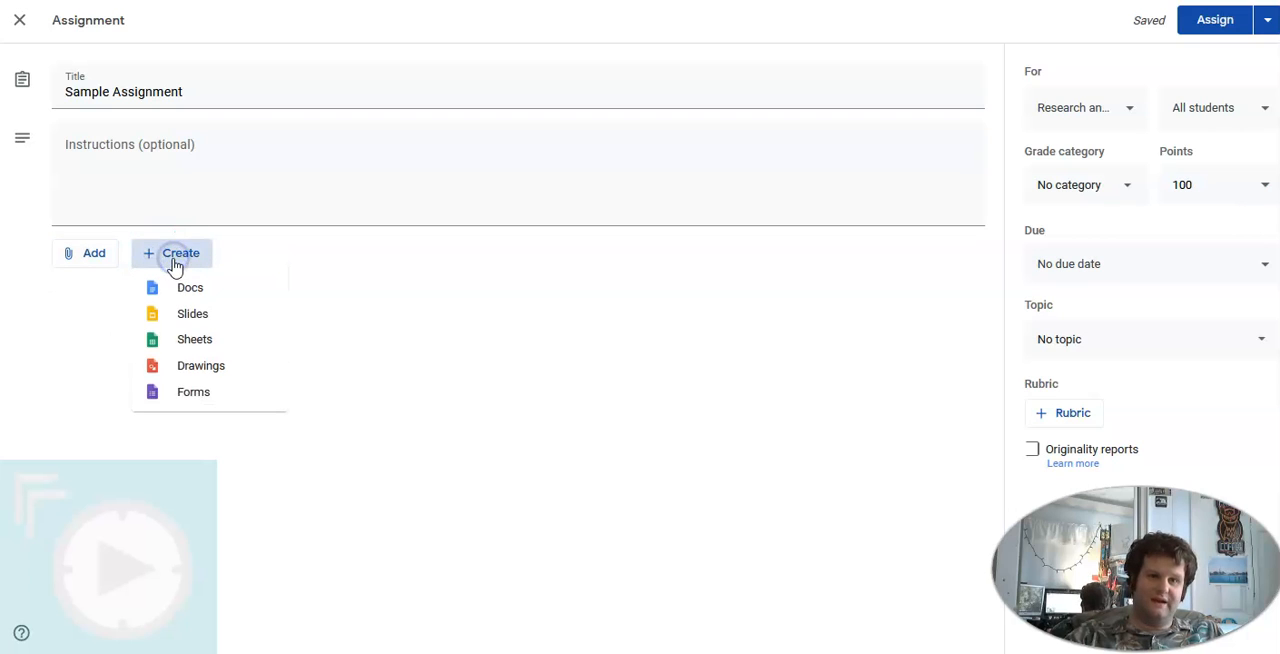
left_click(200, 289)
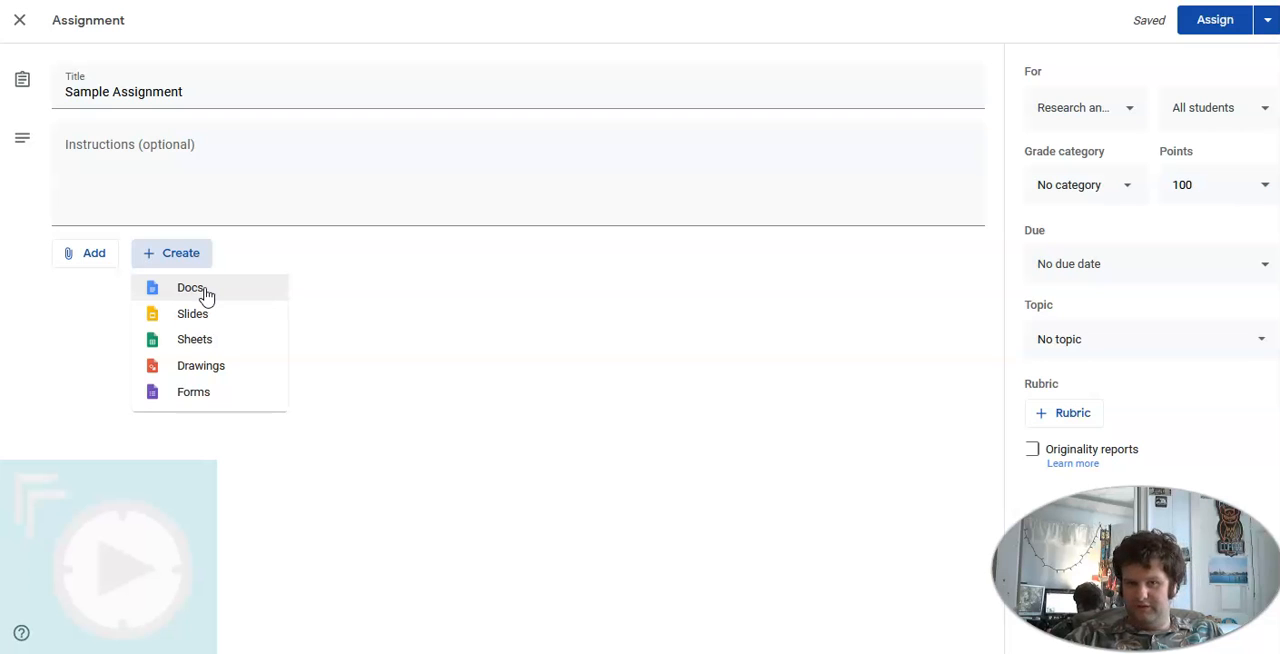
left_click(201, 315)
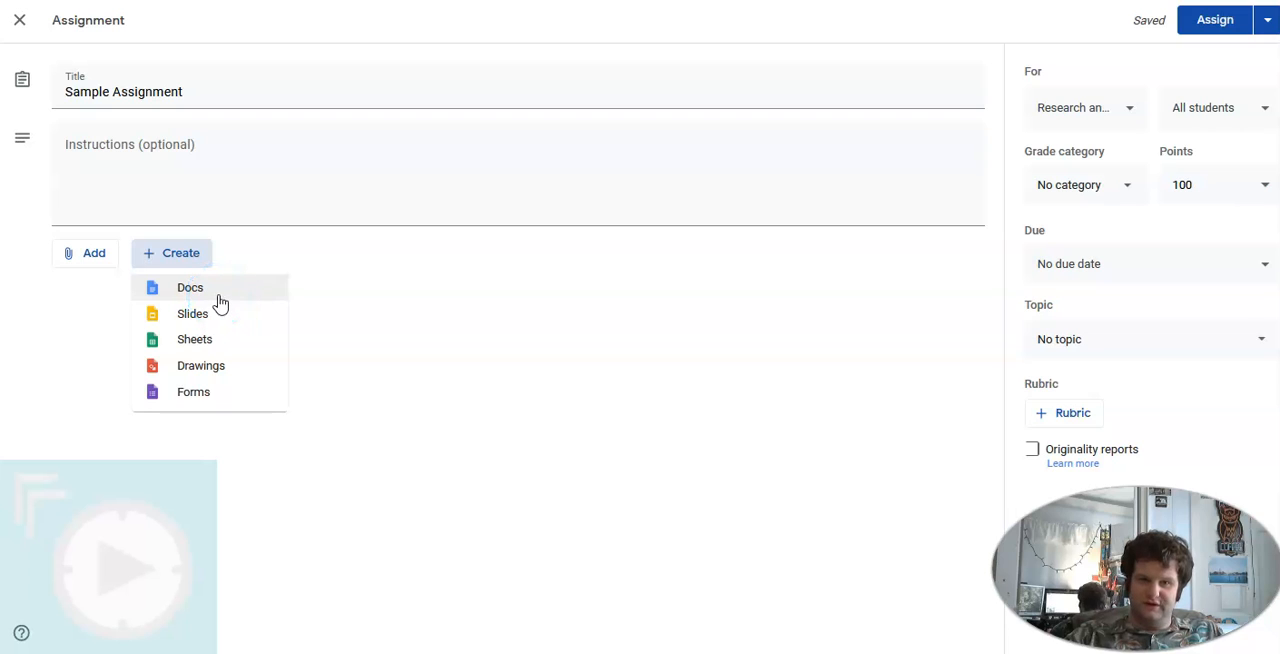
left_click(245, 374)
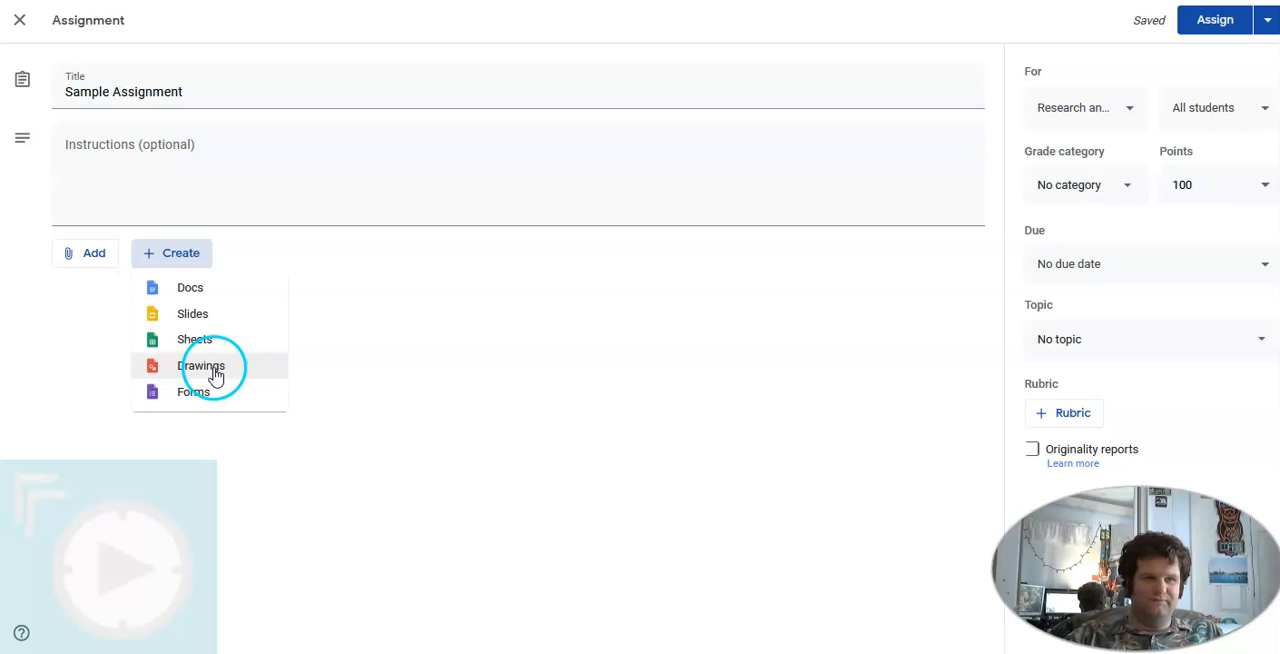
left_click(203, 289)
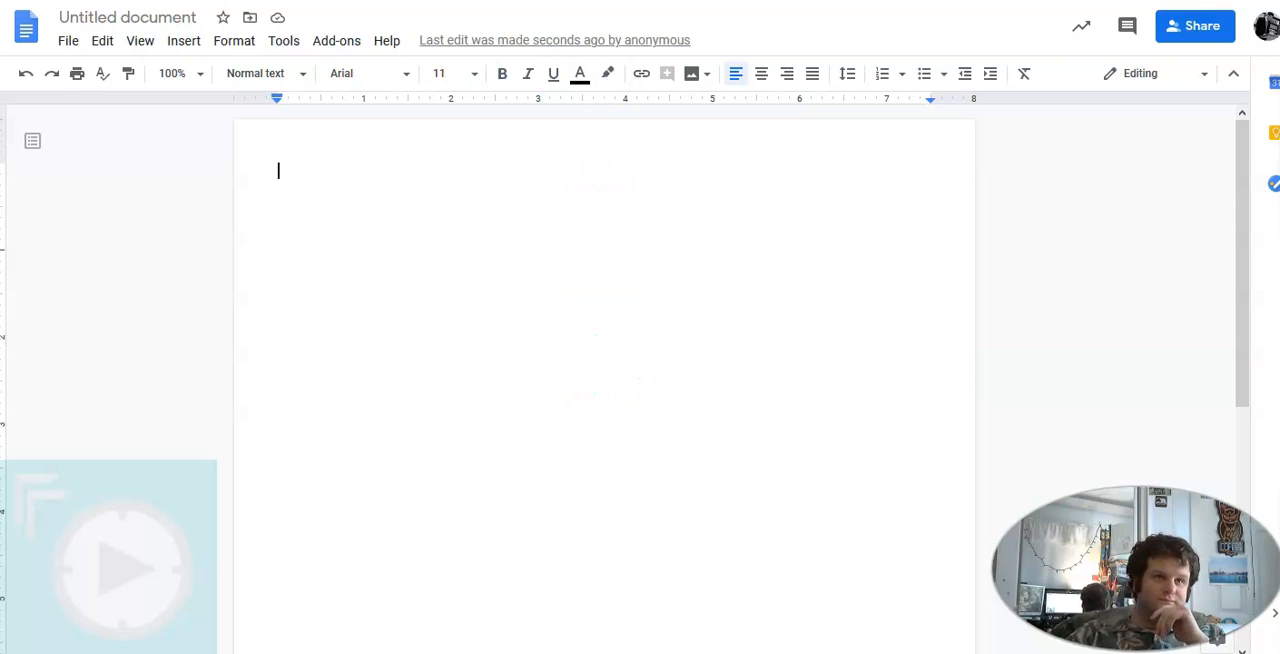
key("ctrl+shift+Tab")
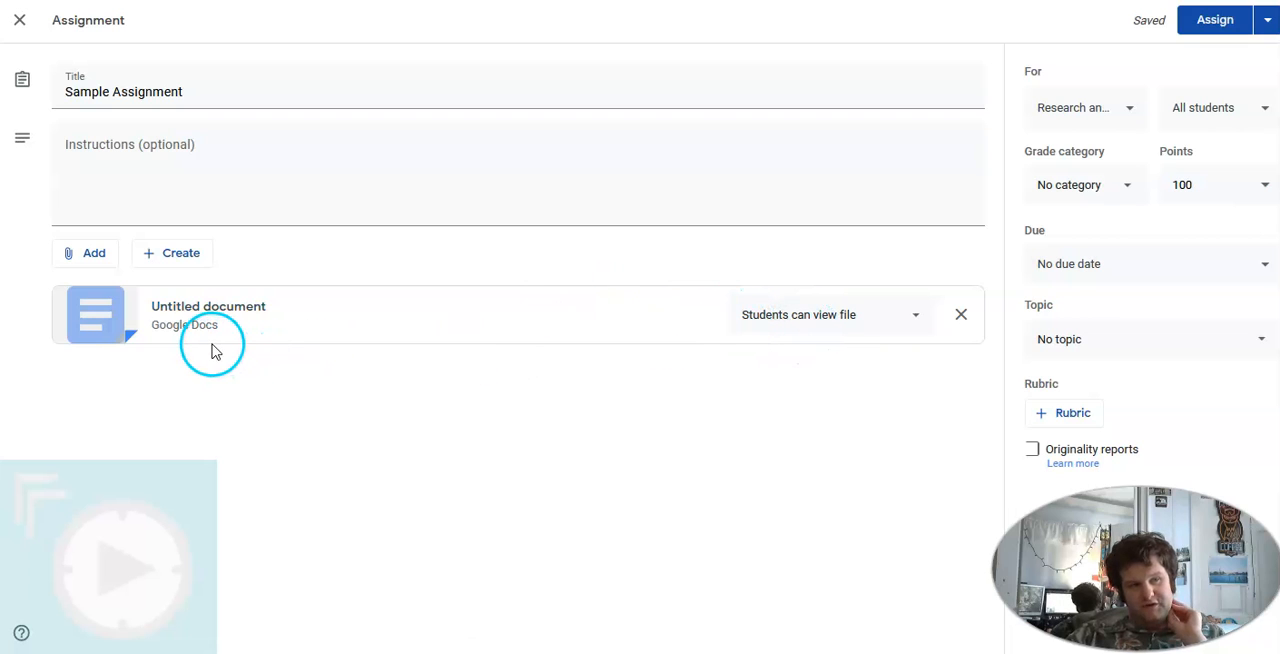
Review the student access options for the attached untitled document
left_click(823, 325)
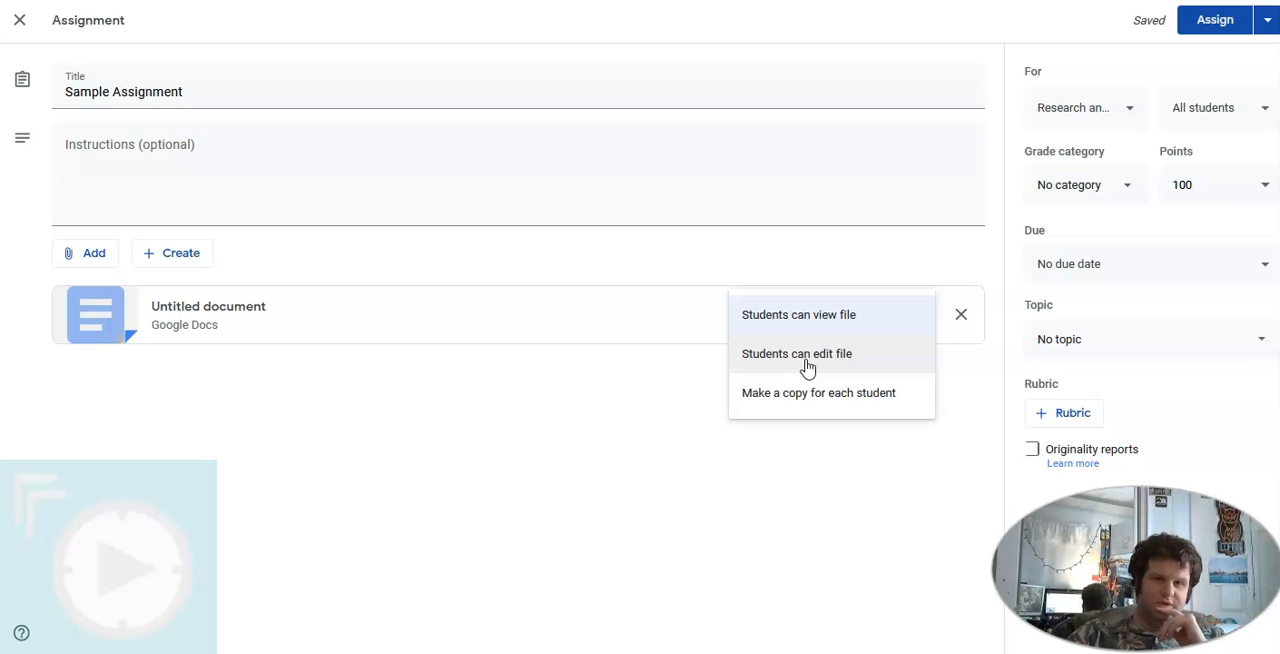
left_click(826, 360)
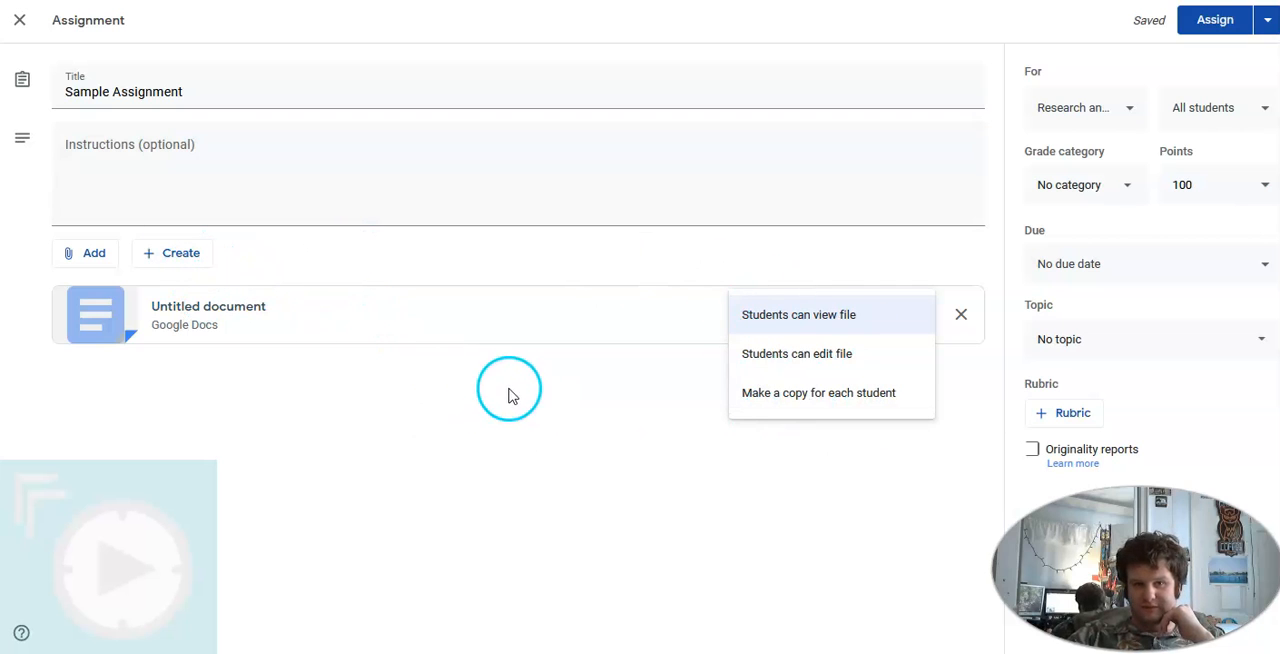
left_click(428, 385)
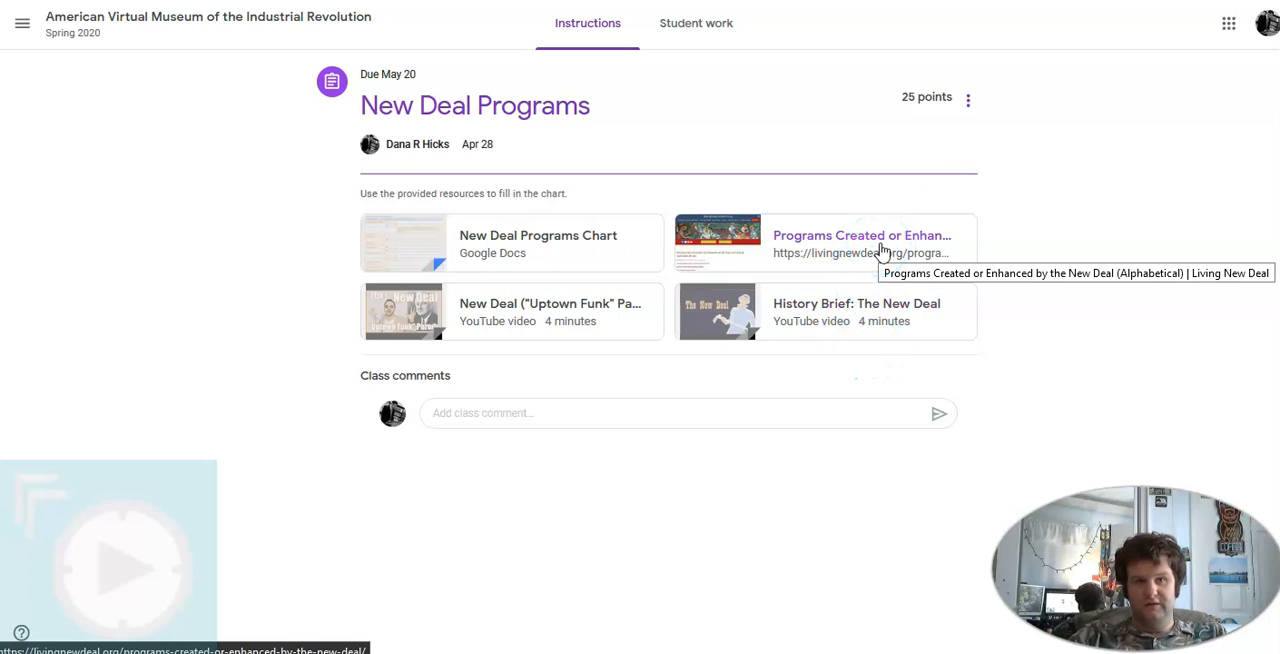
Open the New Deal Programs assignment for editing and view its attached New Deal Programs Chart document
left_click(968, 100)
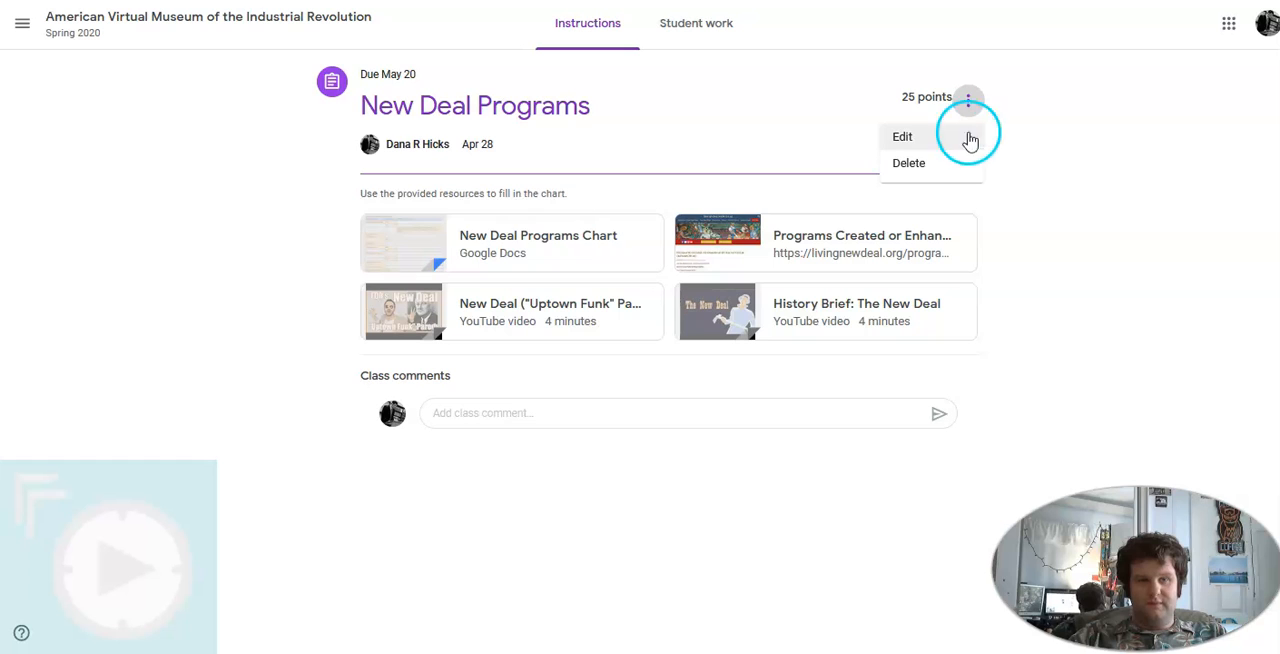
left_click(948, 141)
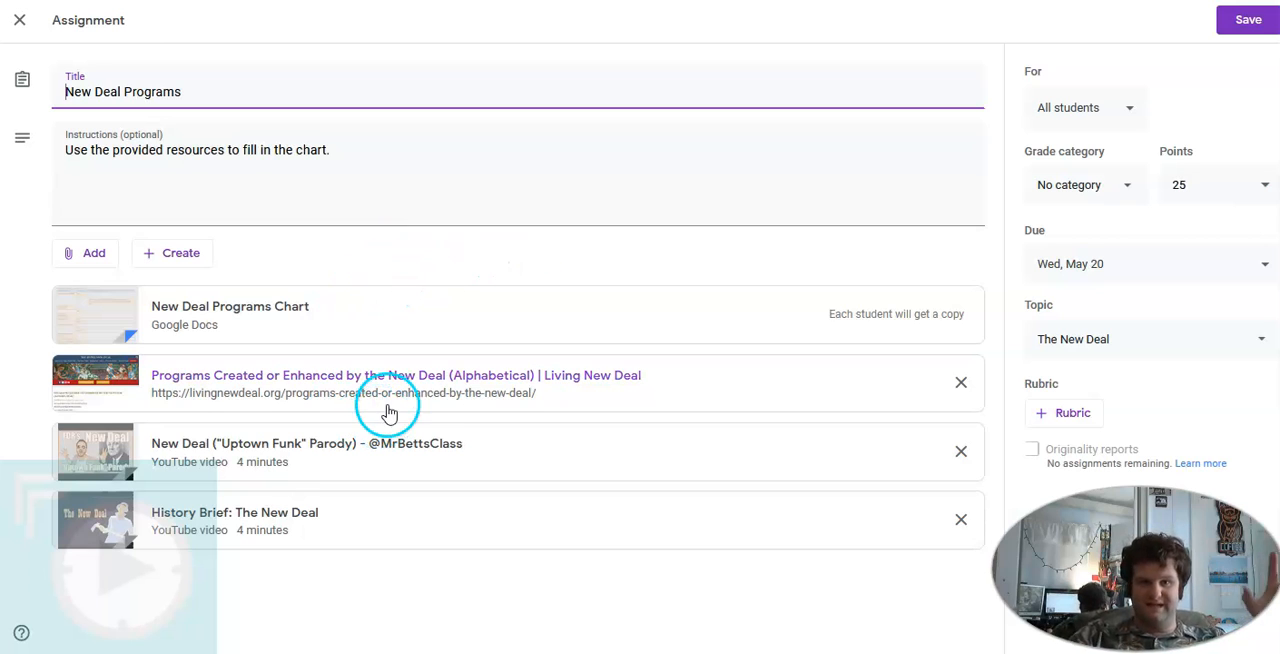
left_click(266, 316)
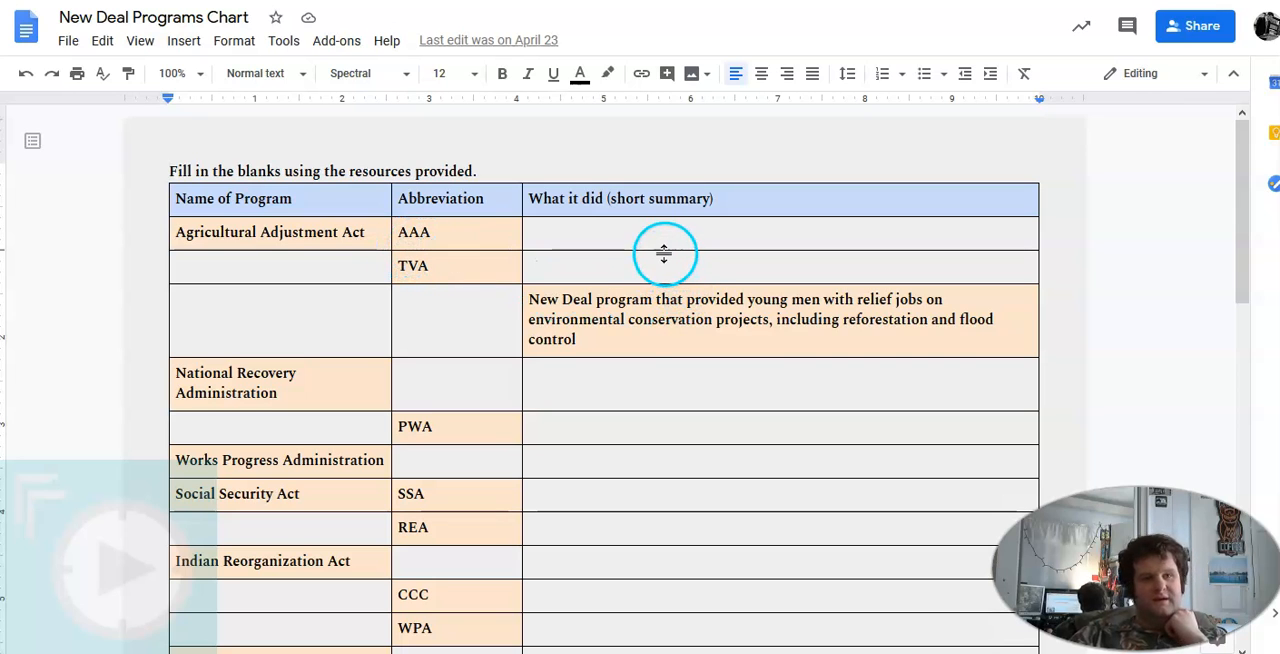
Examine the New Deal Programs Chart's prefilled cells and the blanks students must fill in, down to the last row
scroll(664, 253, "down", 2)
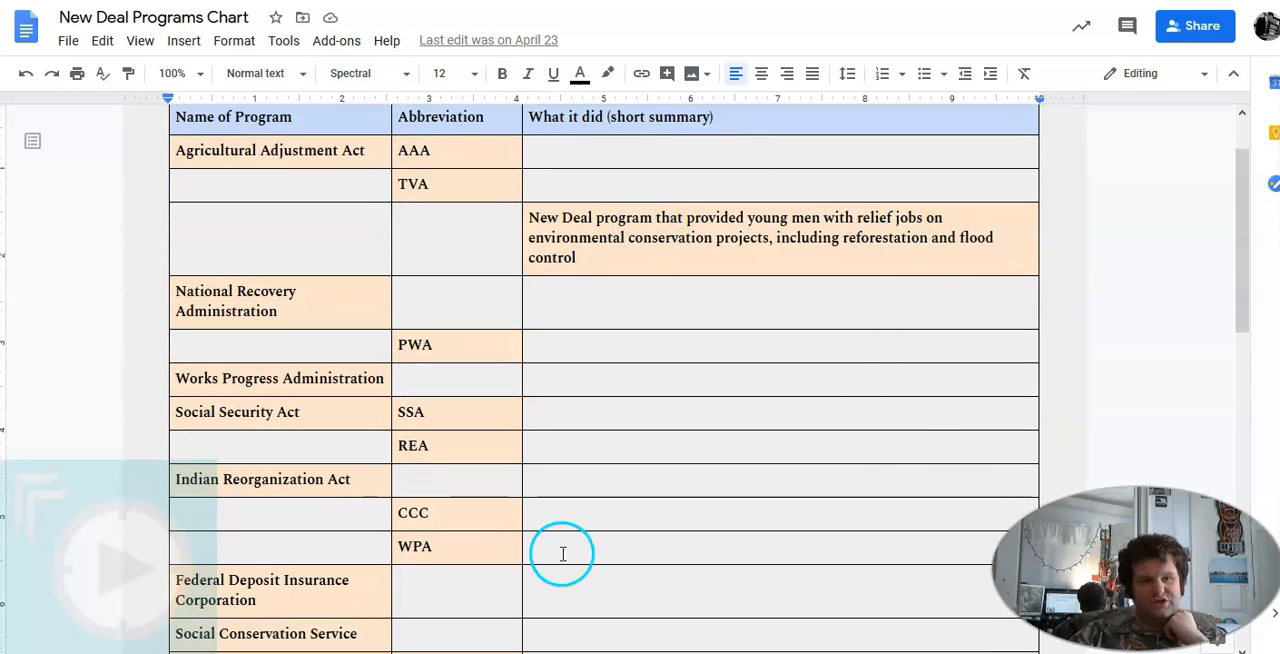
scroll(860, 403, "up", 2)
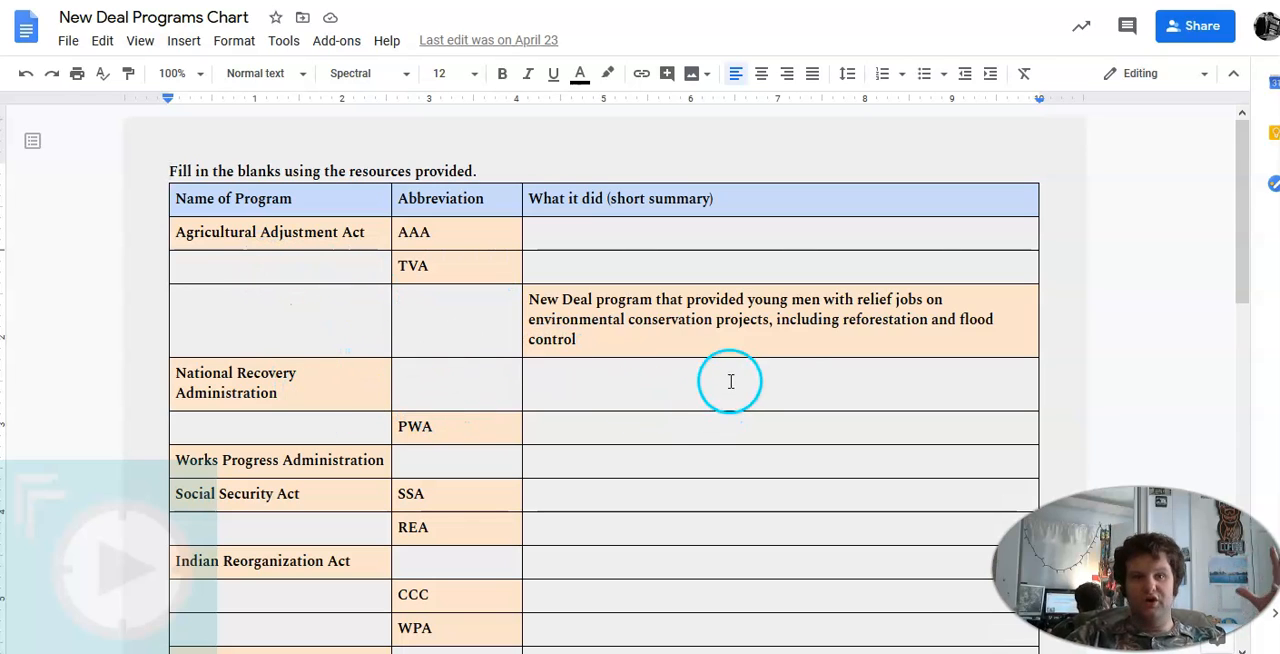
left_click(736, 390)
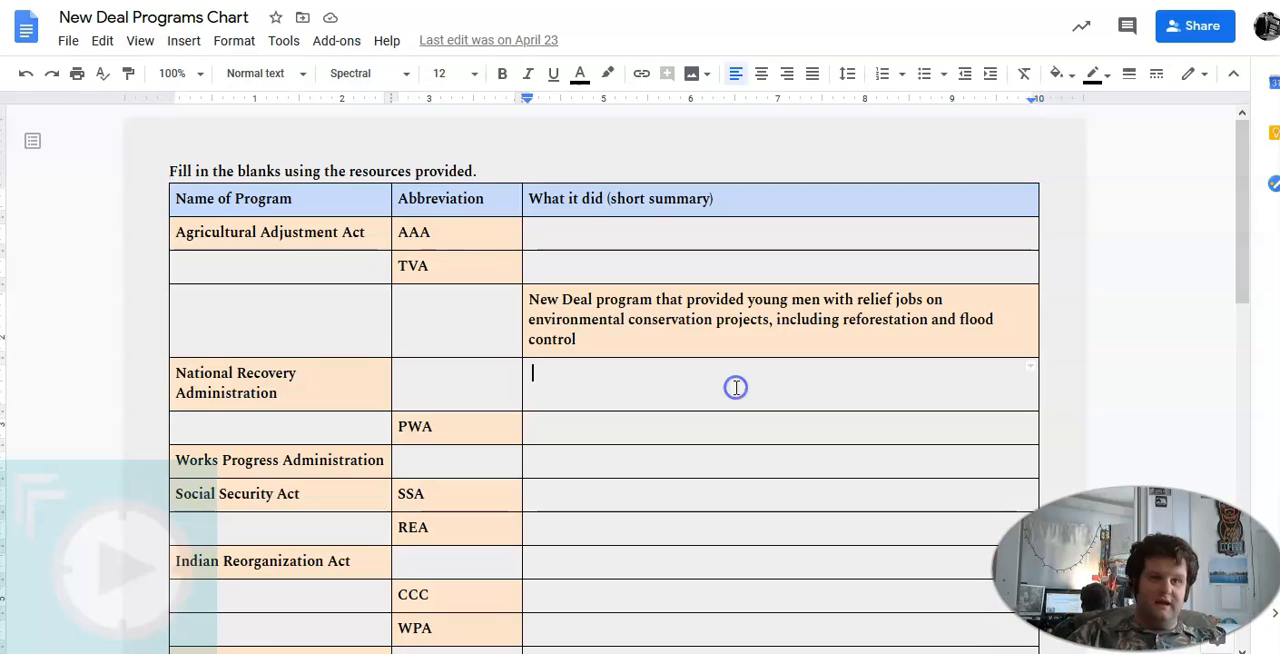
scroll(735, 386, "down", 3)
scroll(735, 386, "down", 5)
scroll(734, 384, "up", 8)
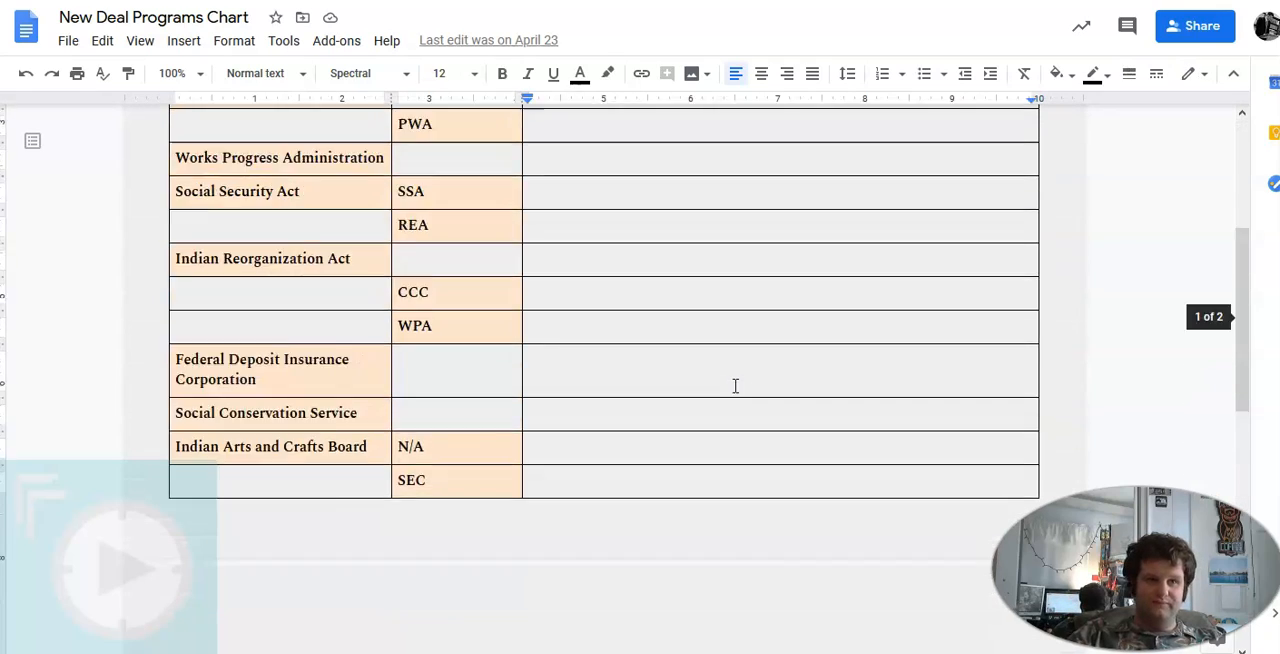
scroll(732, 387, "down", 1)
scroll(350, 245, "up", 2)
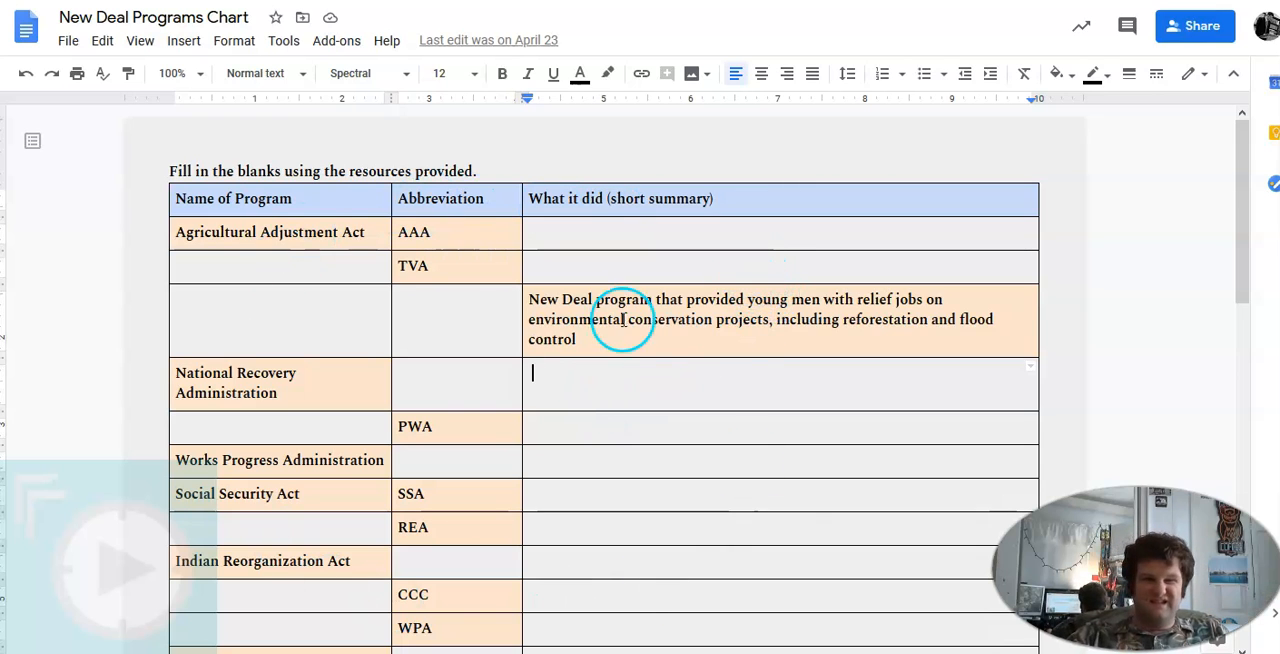
scroll(763, 553, "down", 3)
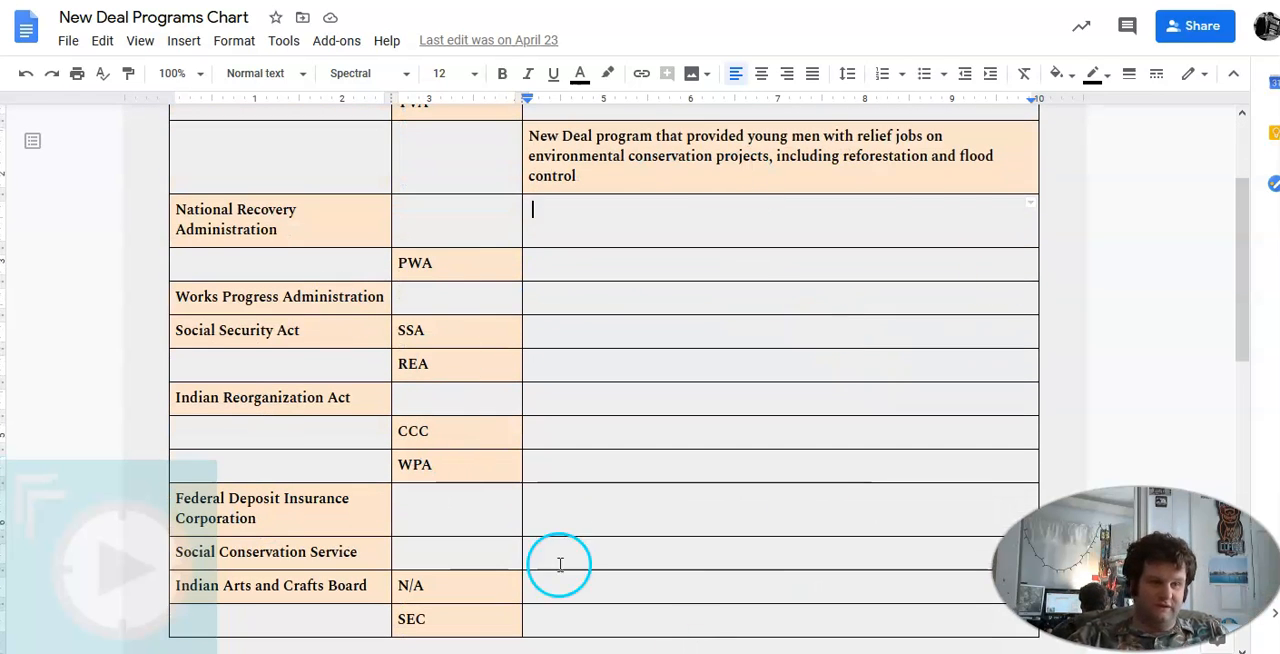
scroll(480, 420, "up", 3)
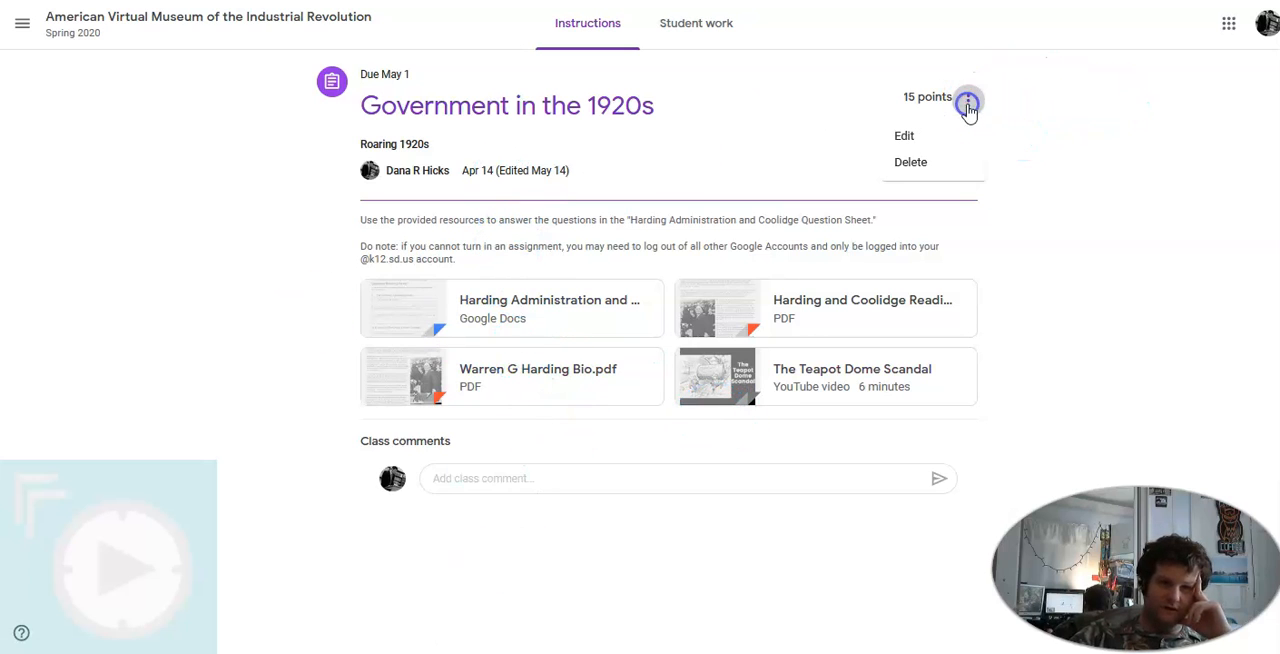
Open the Government in the 1920s assignment for editing and view its attached Harding Administration and Coolidge Question Sheet
left_click(915, 138)
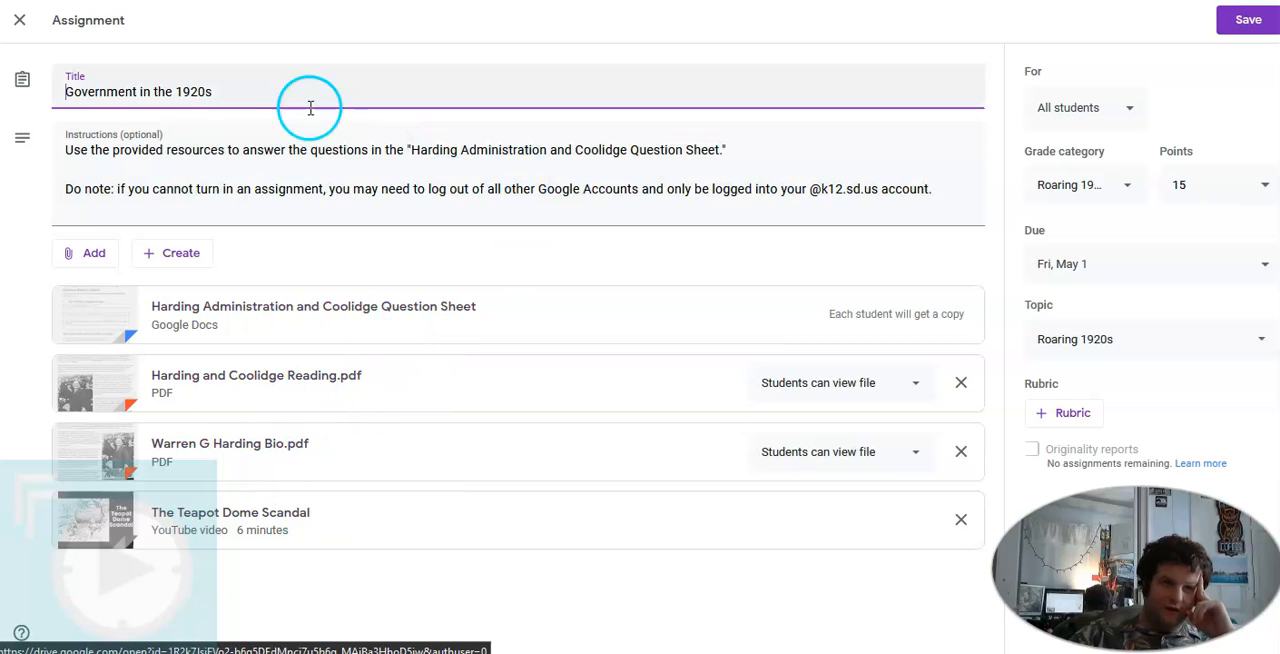
left_click(348, 310)
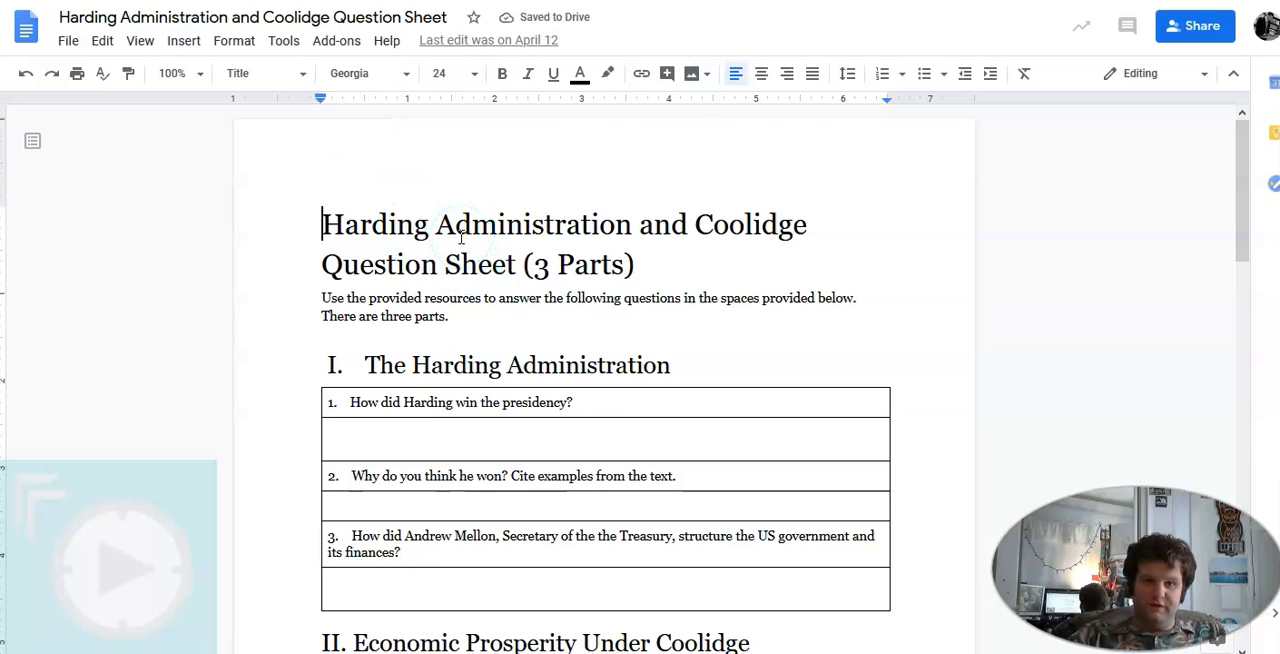
scroll(452, 235, "down", 1)
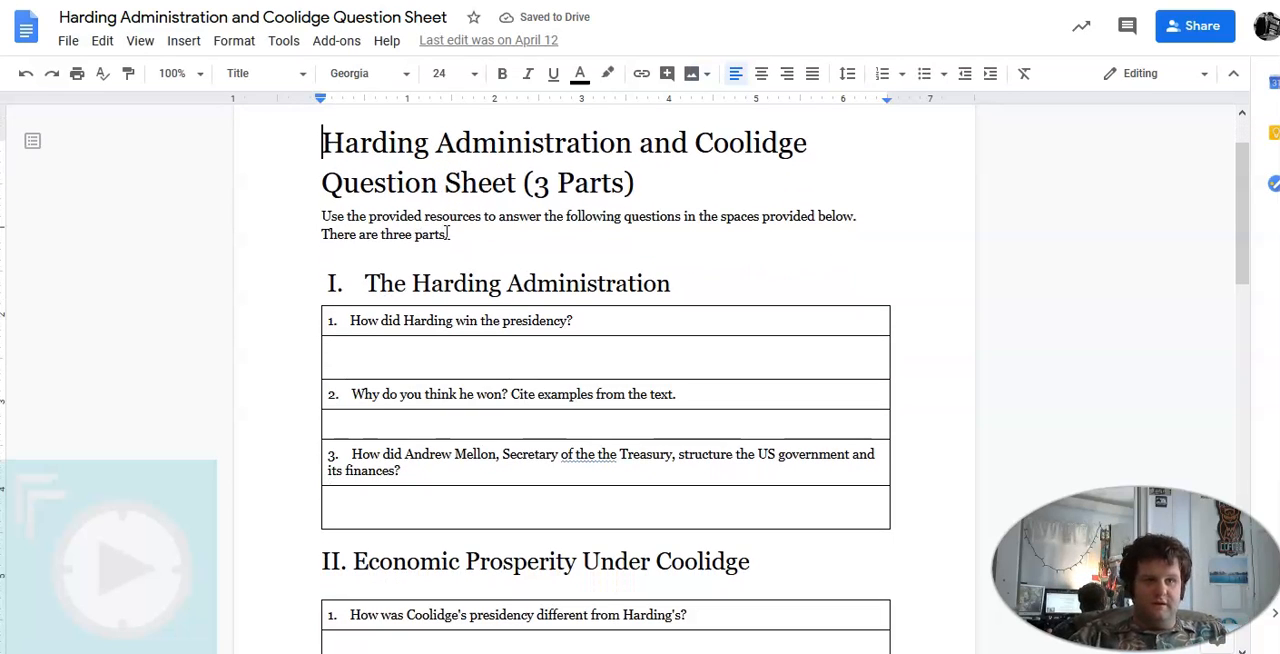
left_click(463, 220)
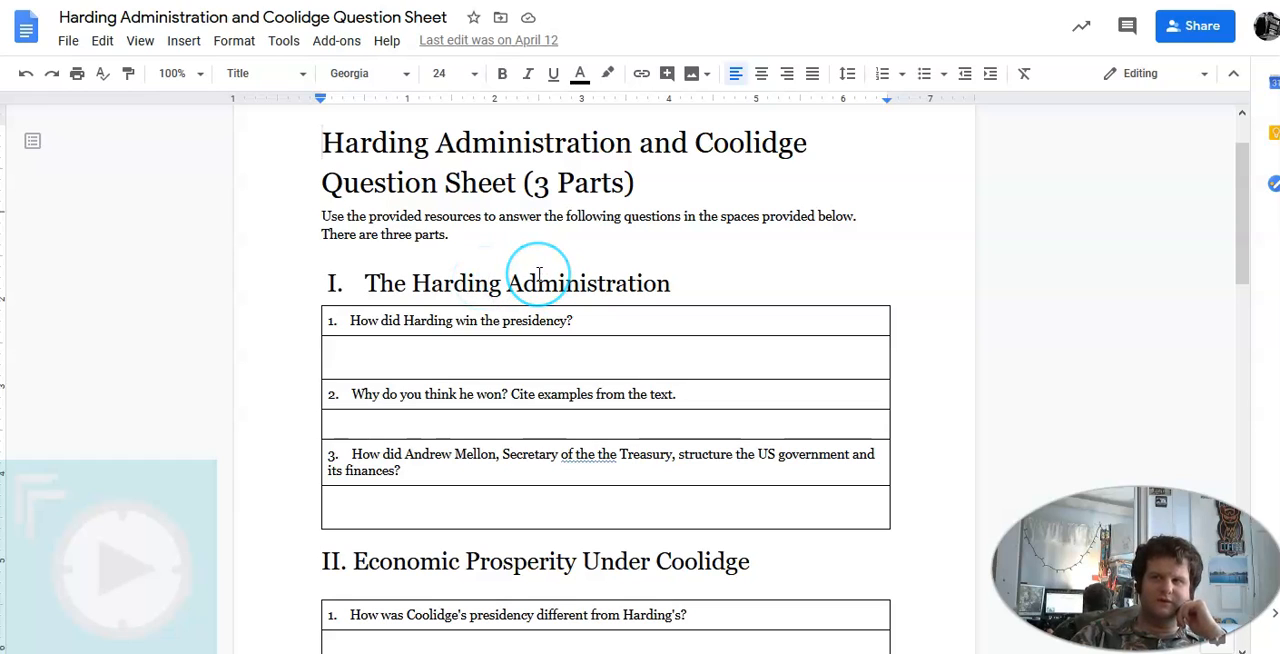
Examine the questions on the Harding Administration and on economic prosperity under Coolidge in the question sheet
scroll(539, 275, "down", 2)
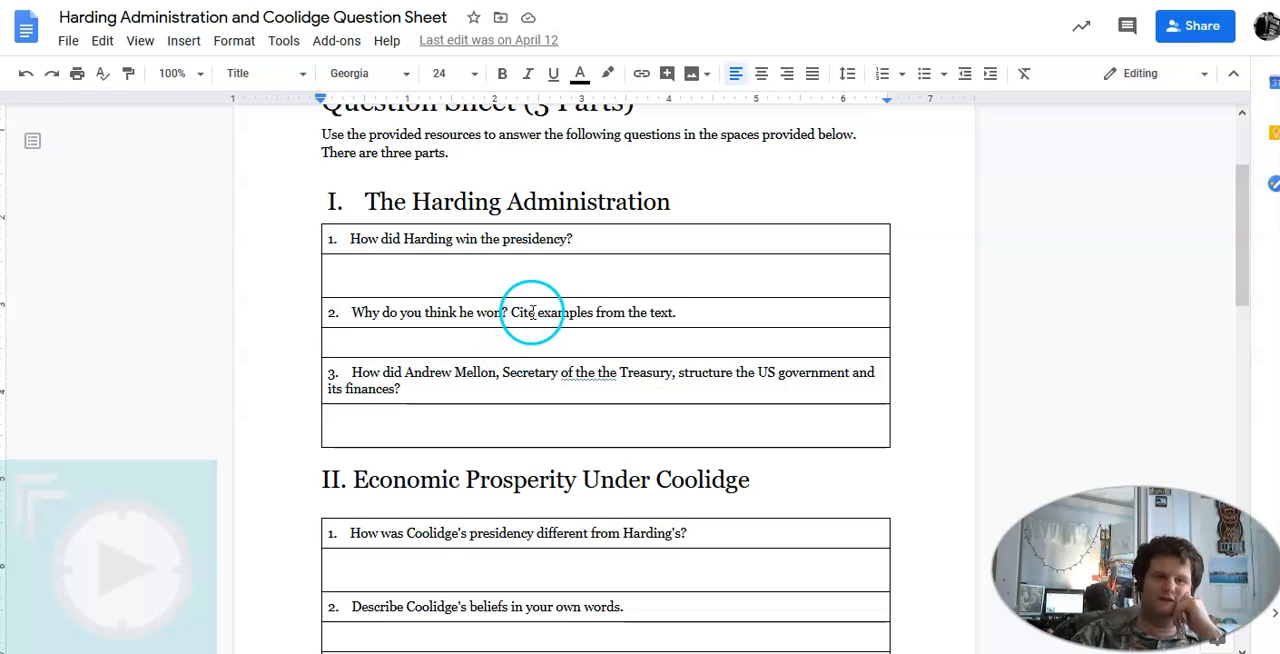
scroll(535, 280, "down", 2)
scroll(527, 264, "down", 2)
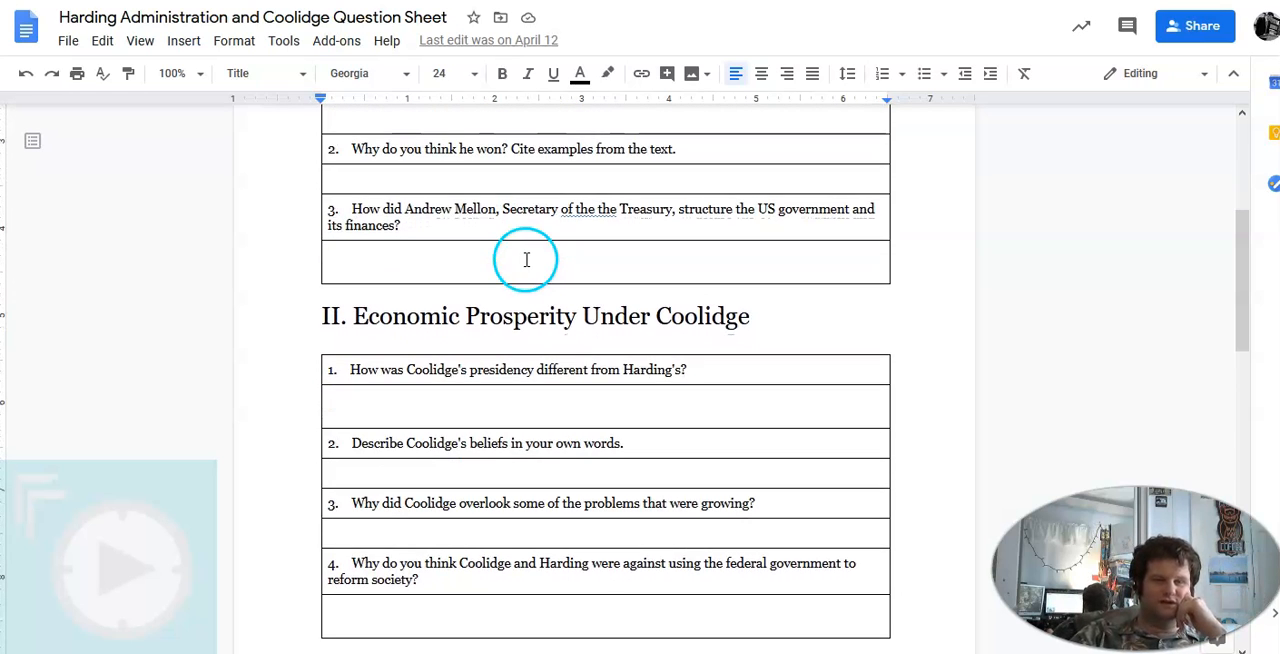
scroll(523, 256, "down", 4)
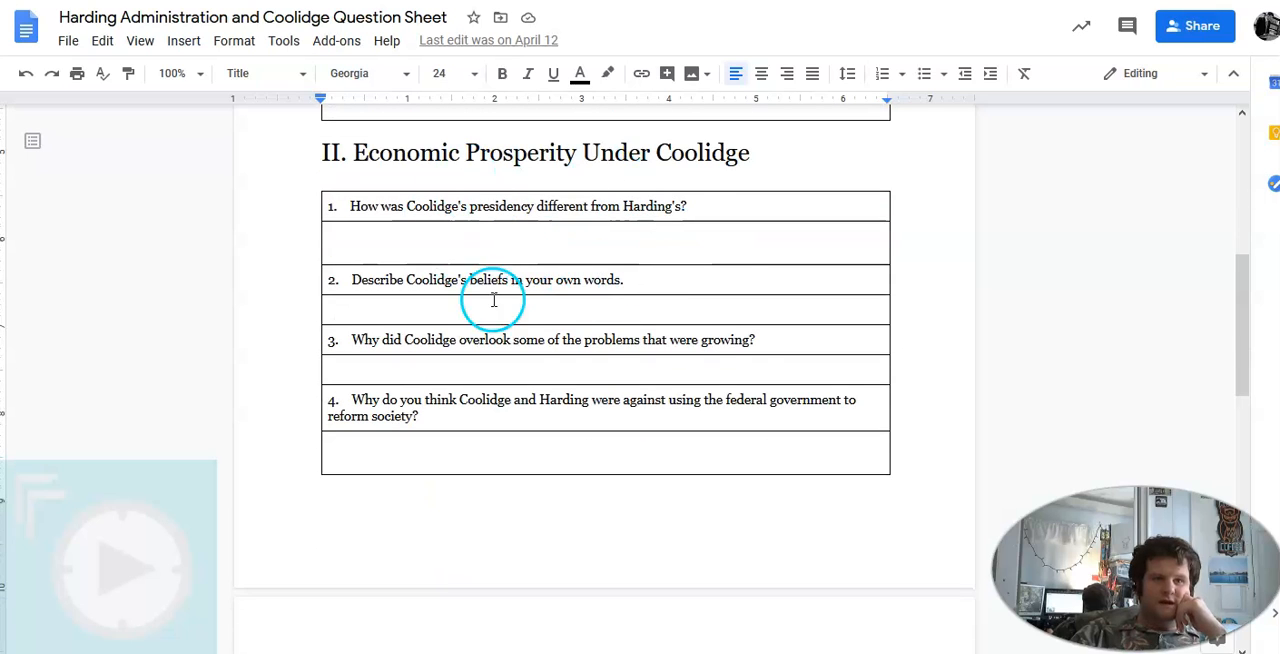
scroll(420, 242, "up", 12)
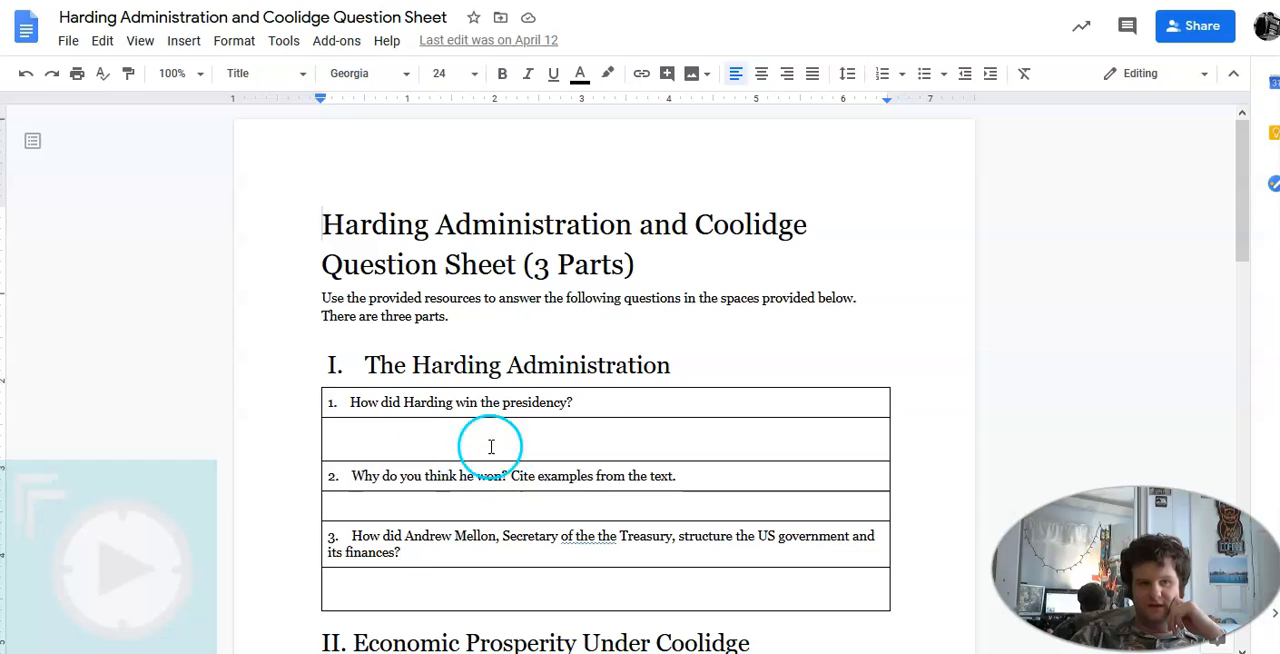
scroll(483, 420, "down", 4)
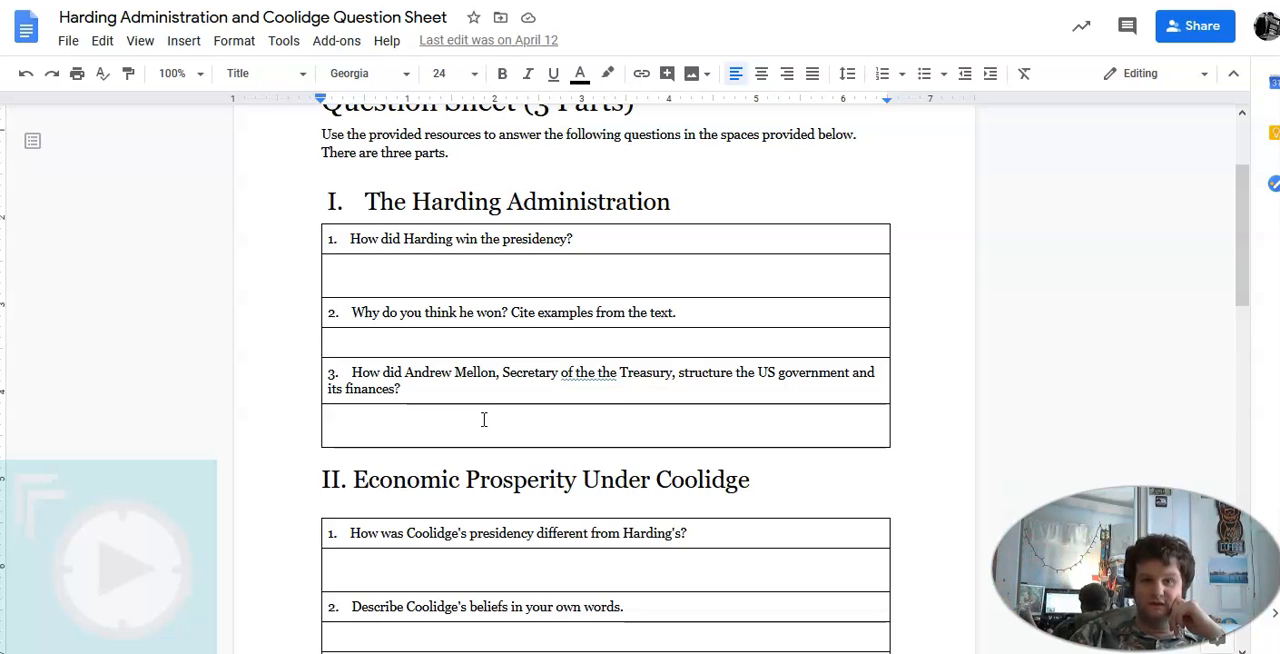
Check the answer spaces below the three Harding Administration questions, then leave the question sheet
left_click(385, 269)
left_click(413, 345)
left_click(430, 427)
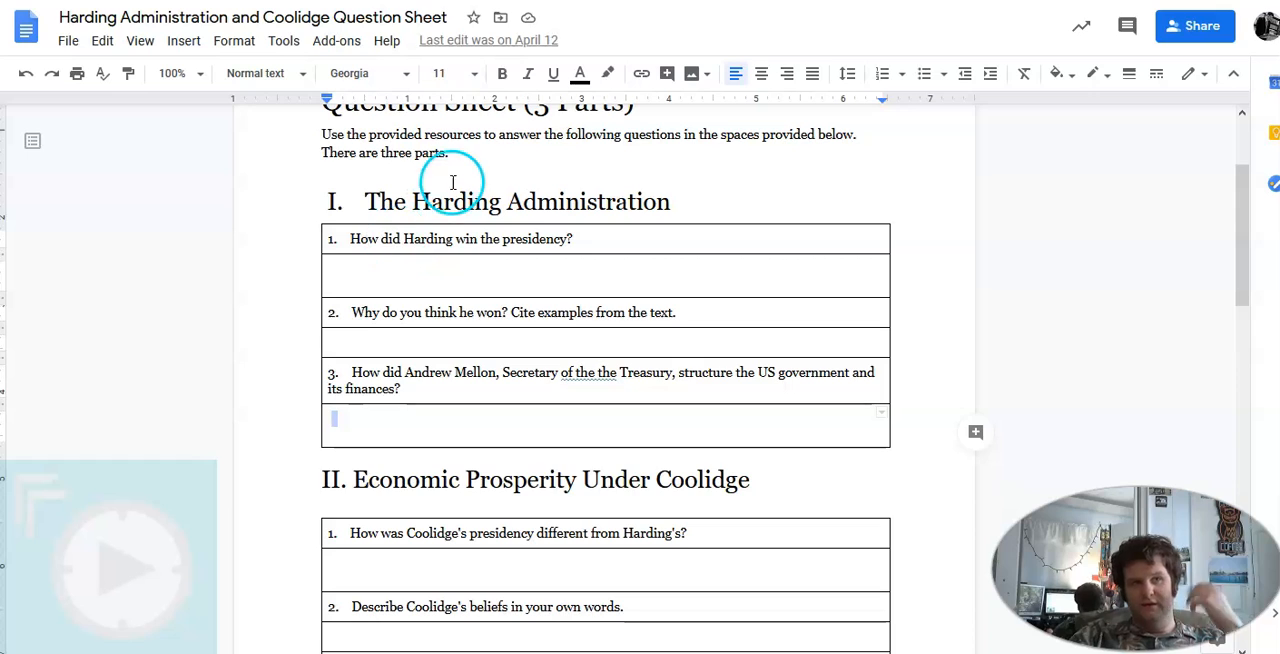
left_click(528, 1)
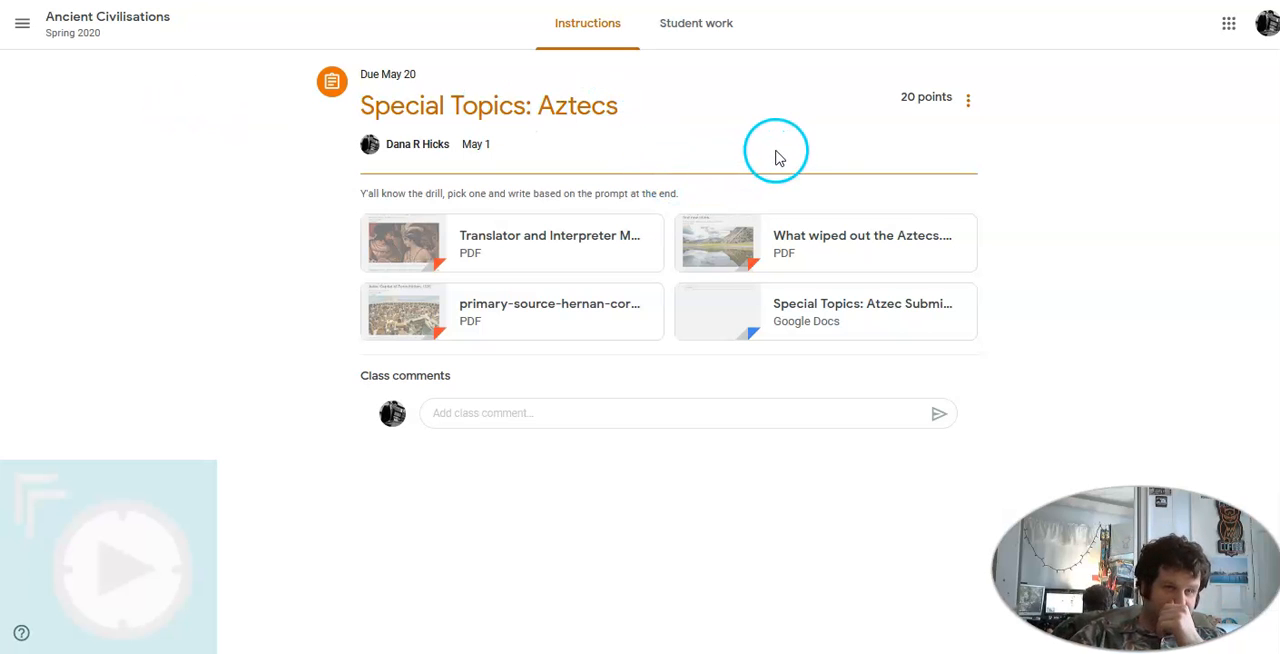
Open the Special Topics: Aztecs assignment for editing and preview its attached What wiped out the Aztecs.pdf
left_click(966, 103)
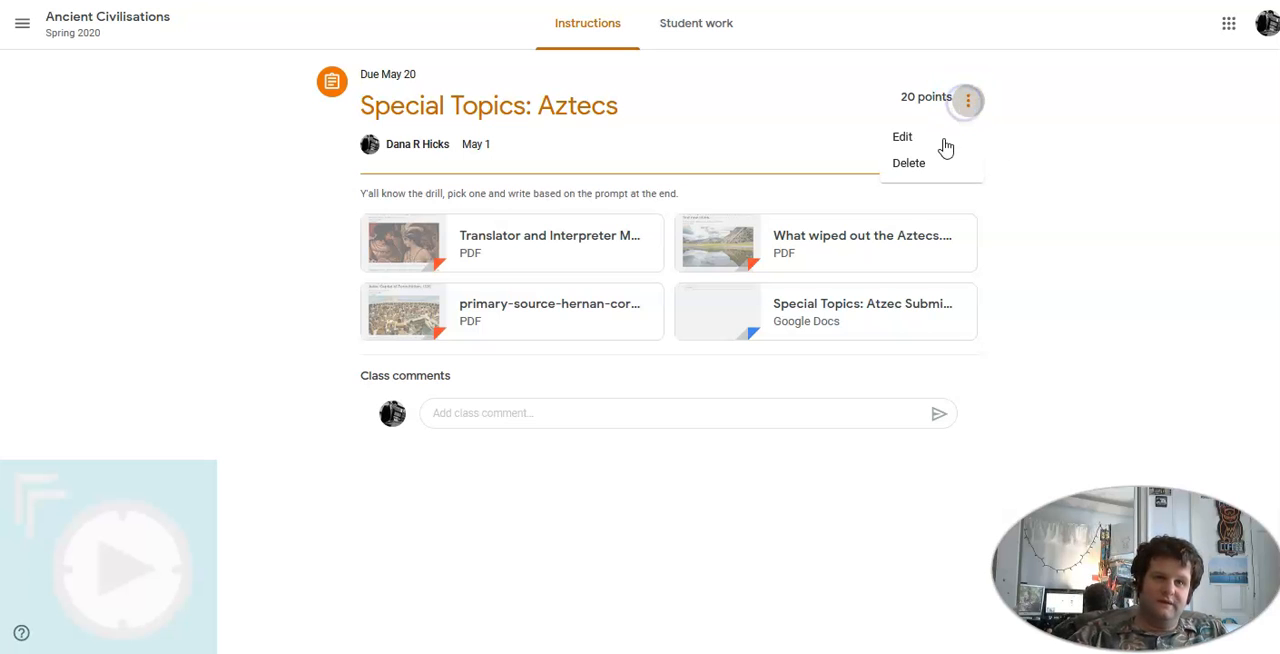
left_click(934, 138)
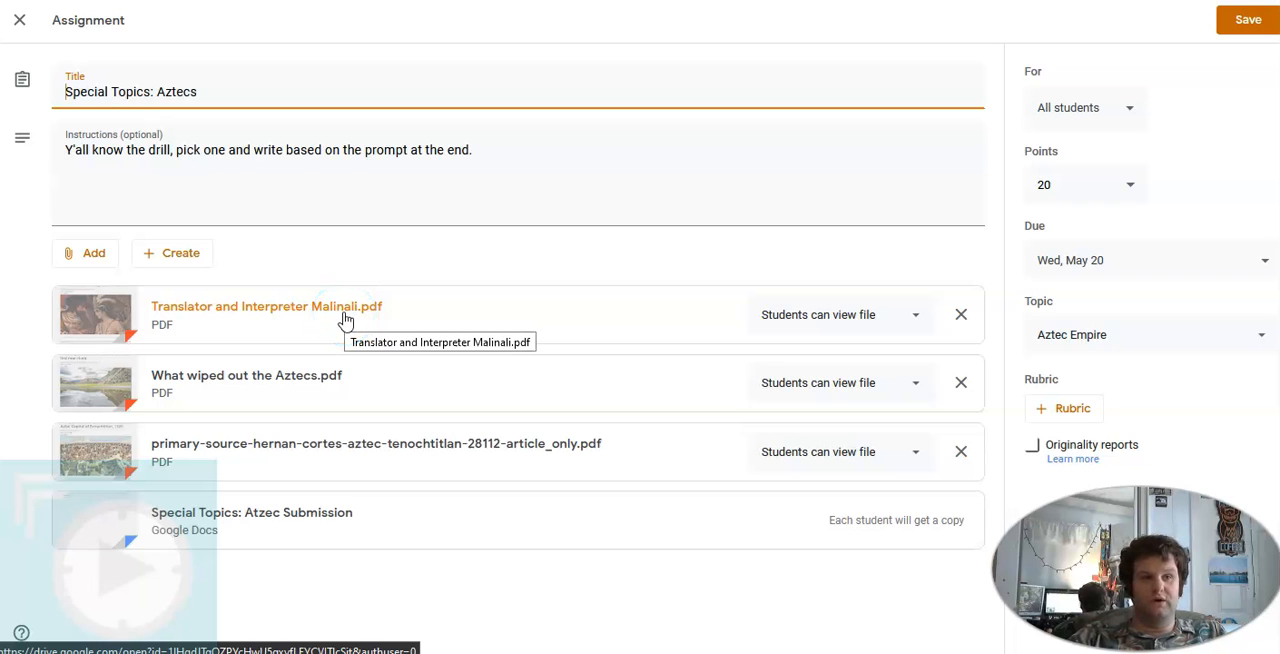
left_click(319, 390)
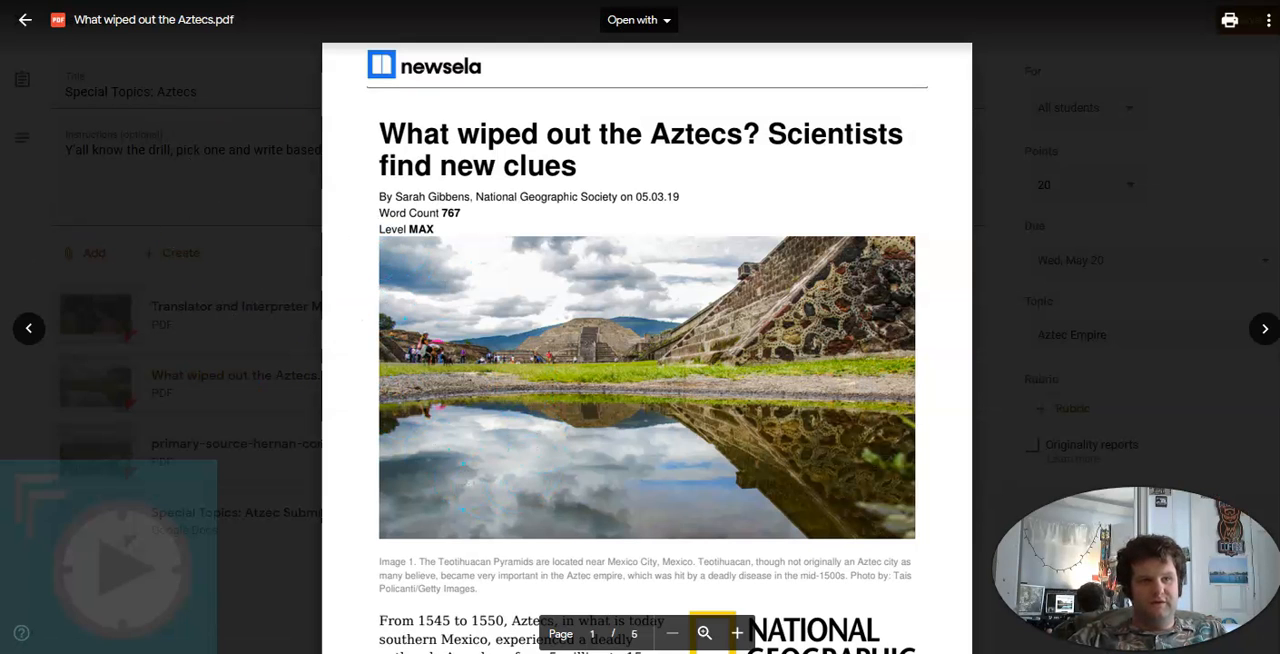
left_click(34, 346)
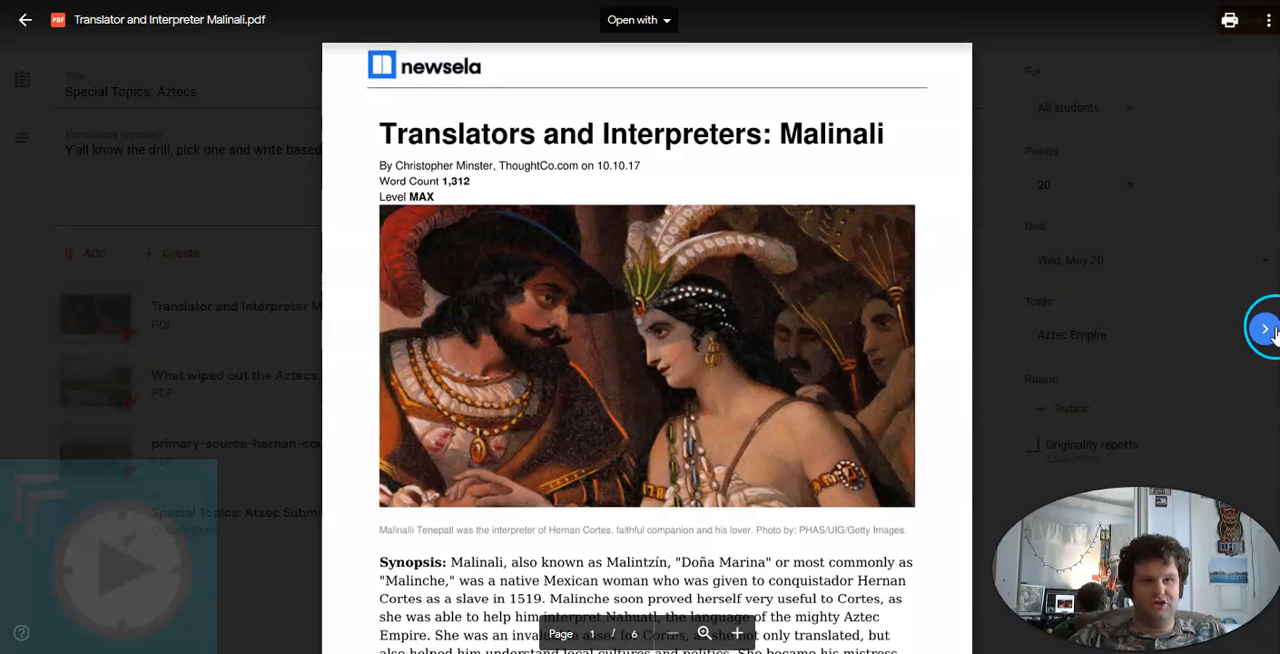
left_click(1265, 329)
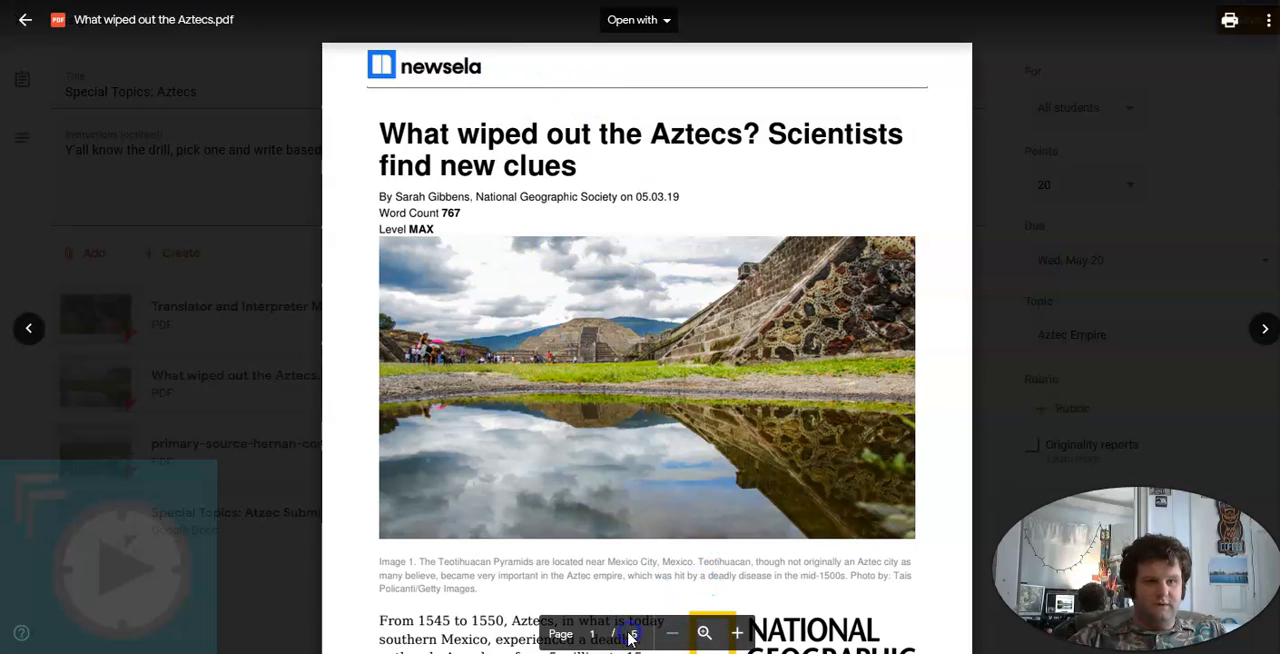
Read through What wiped out the Aztecs.pdf to the writing prompt and rubric, checking the apps available for opening it
left_click(803, 222)
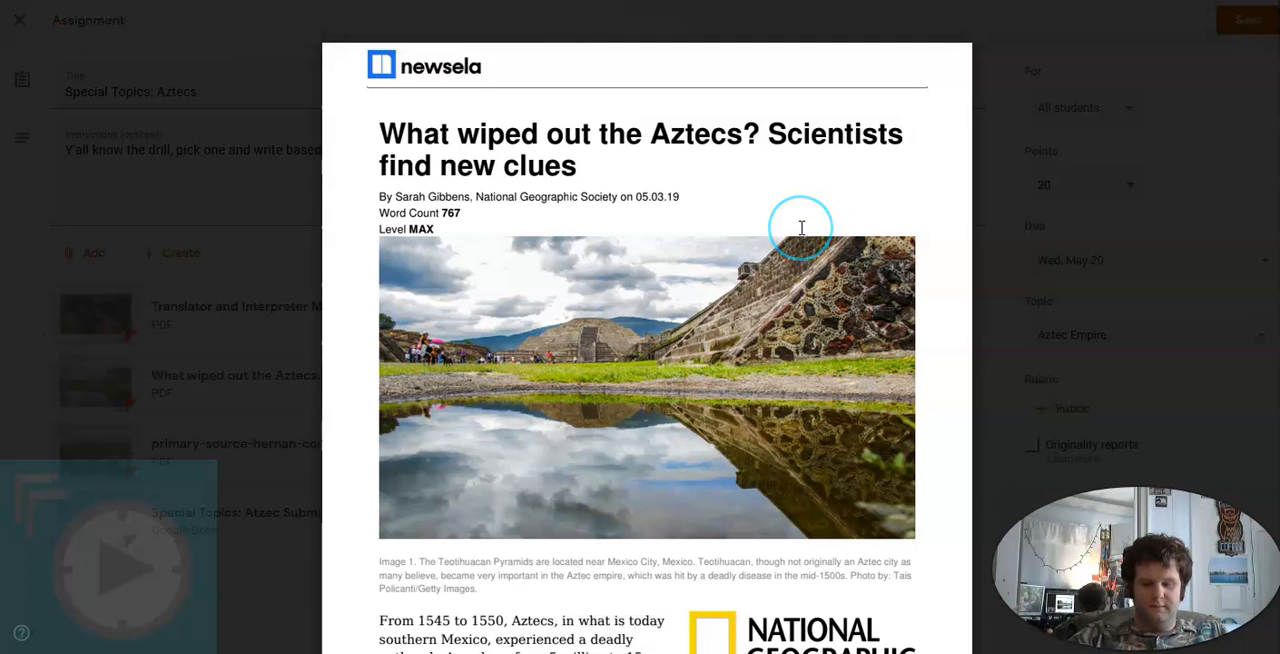
scroll(801, 228, "down", 6)
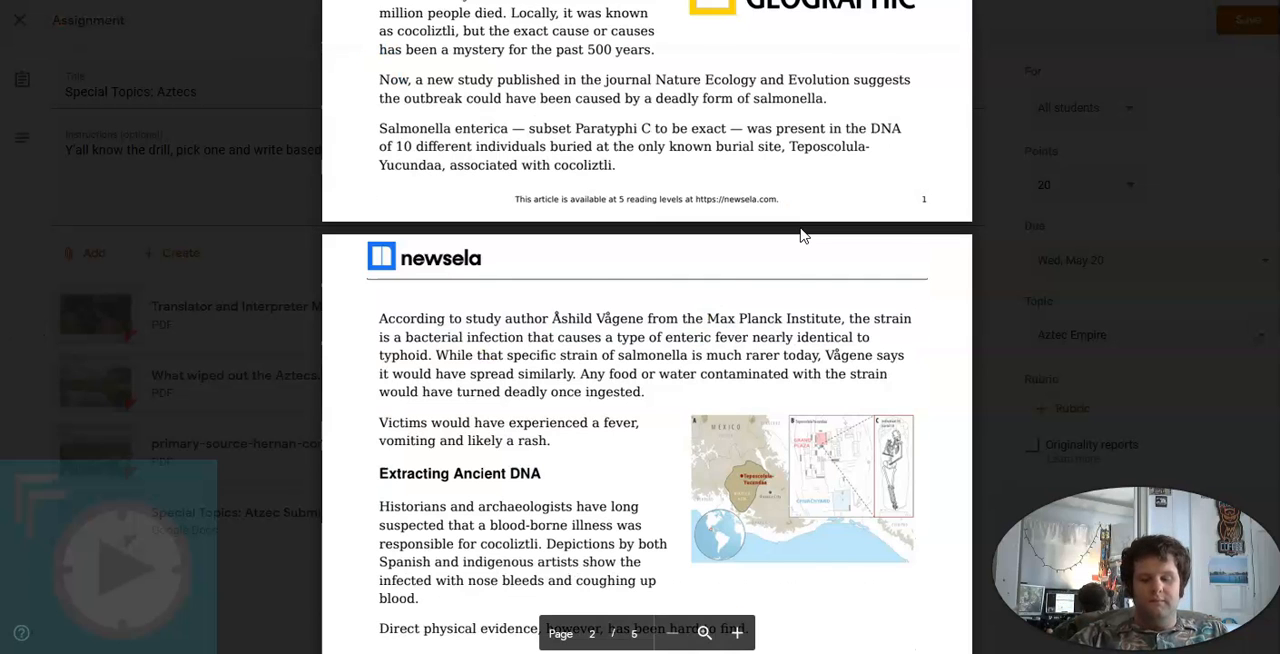
scroll(802, 232, "down", 6)
scroll(801, 228, "down", 10)
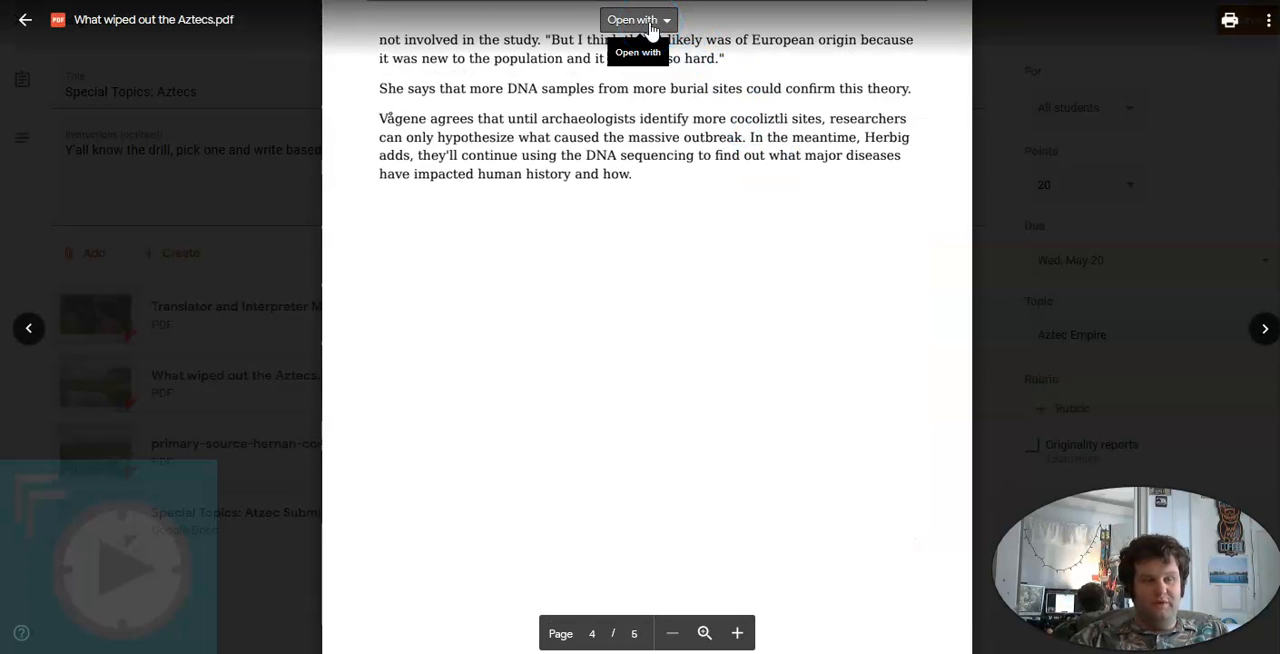
left_click(651, 27)
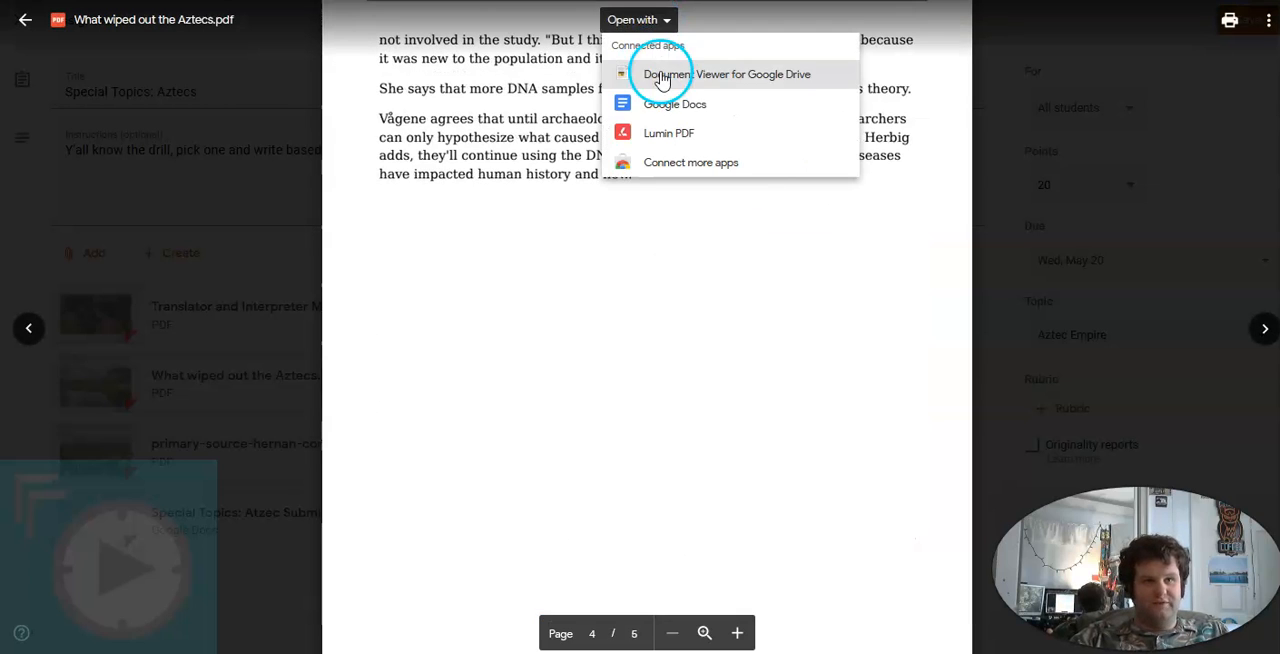
left_click(482, 128)
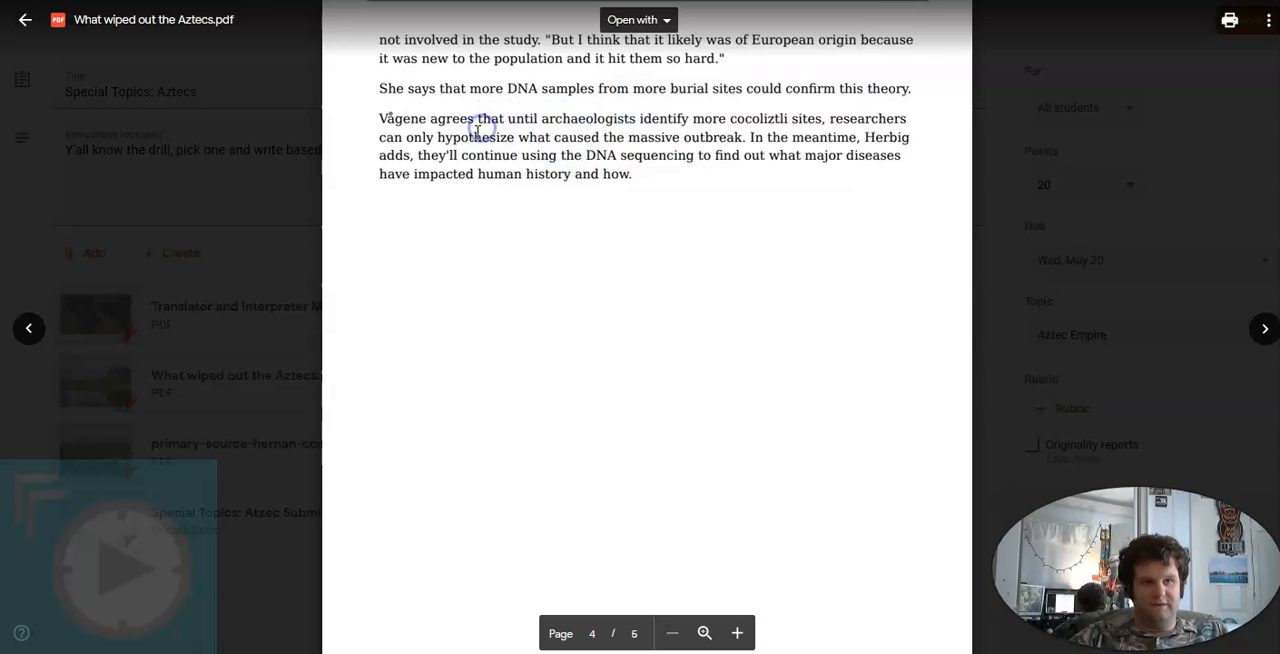
scroll(478, 133, "down", 5)
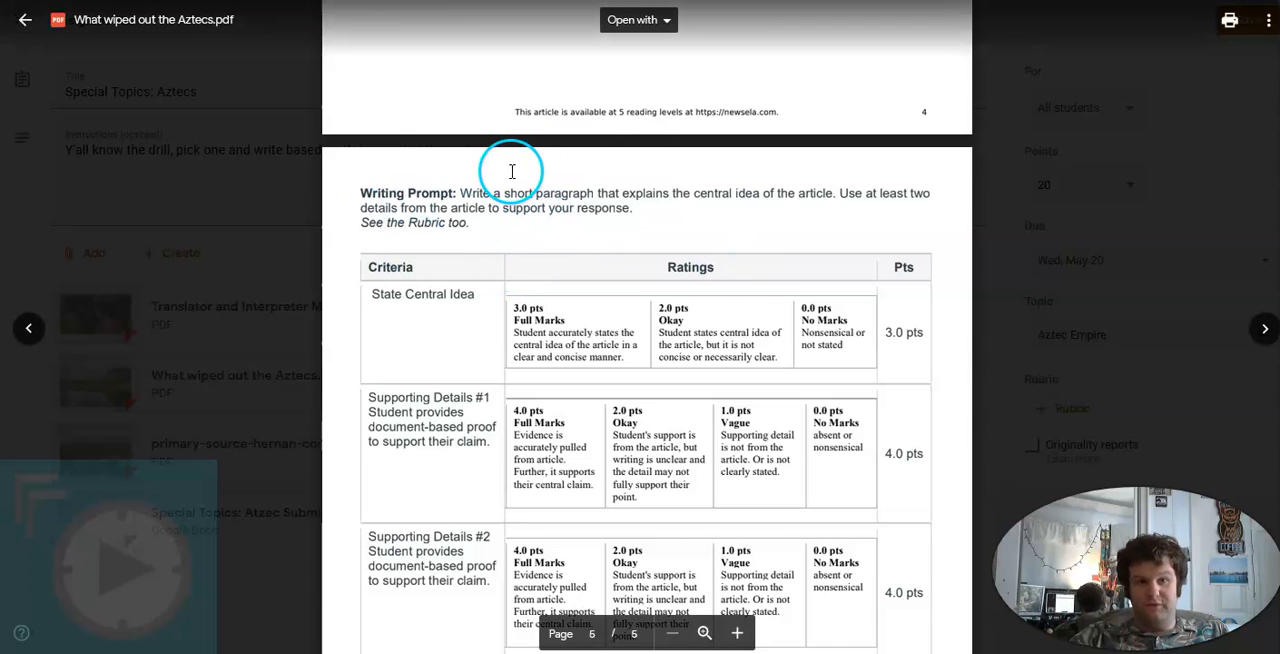
Preview Translator and Interpreter Malinali.pdf and examine the point of view prompt and rubric at its end
left_click(30, 330)
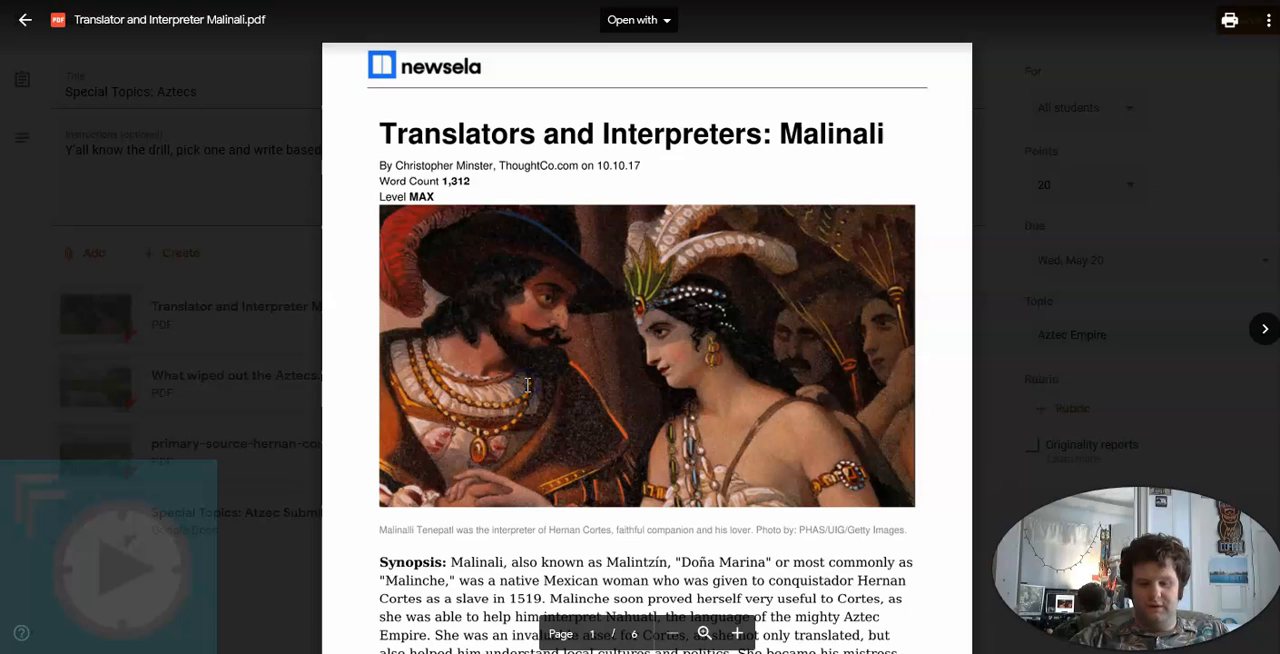
scroll(527, 384, "down", 7)
scroll(528, 385, "down", 15)
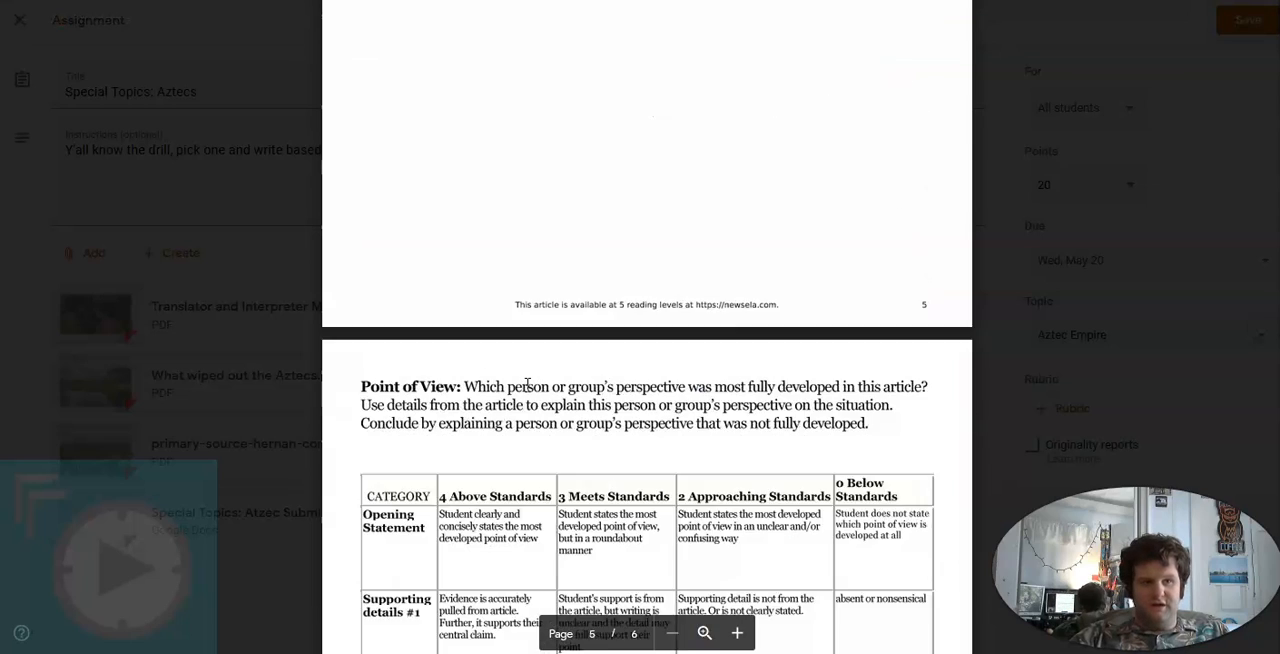
scroll(528, 385, "up", 5)
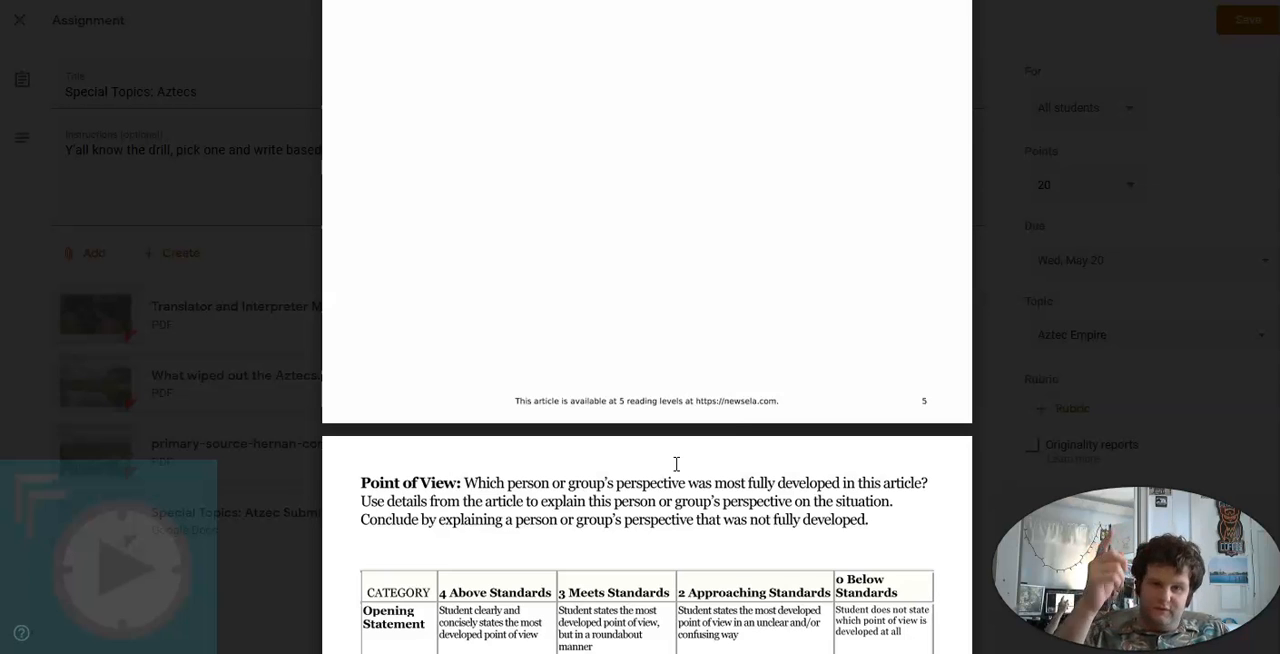
Close the preview of Translator and Interpreter Malinali.pdf and return to the Special Topics: Aztecs assignment
left_click(710, 364)
left_click(177, 337)
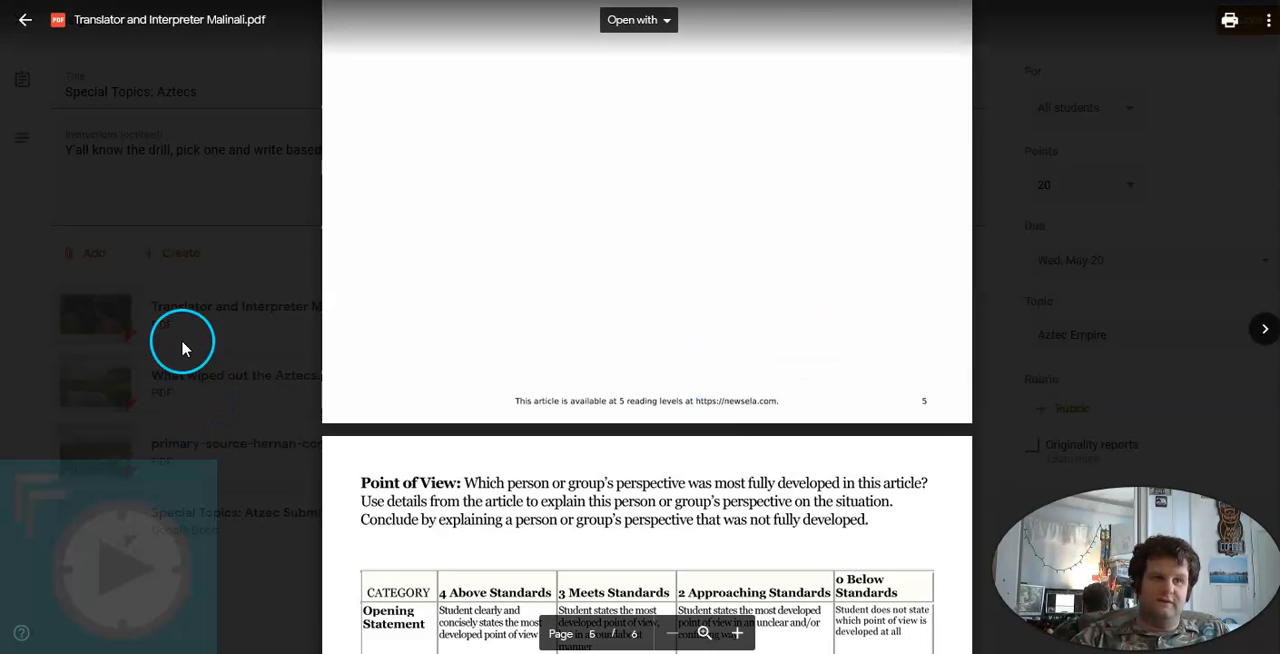
left_click(402, 118)
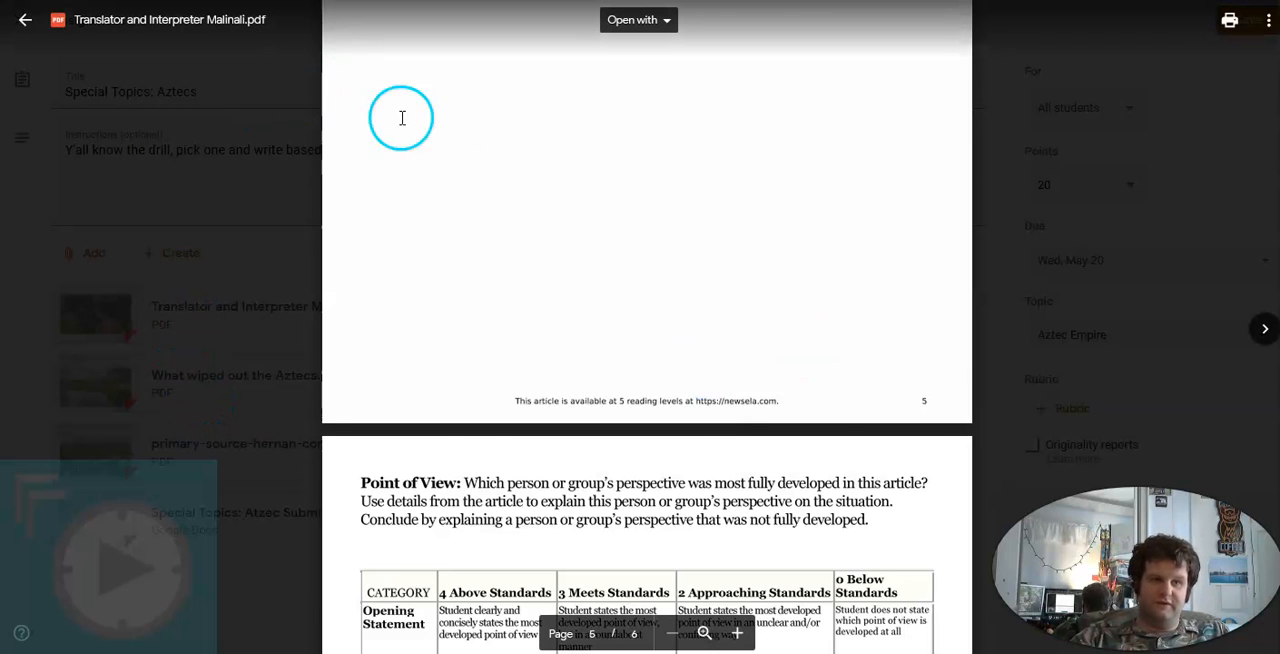
left_click(278, 232)
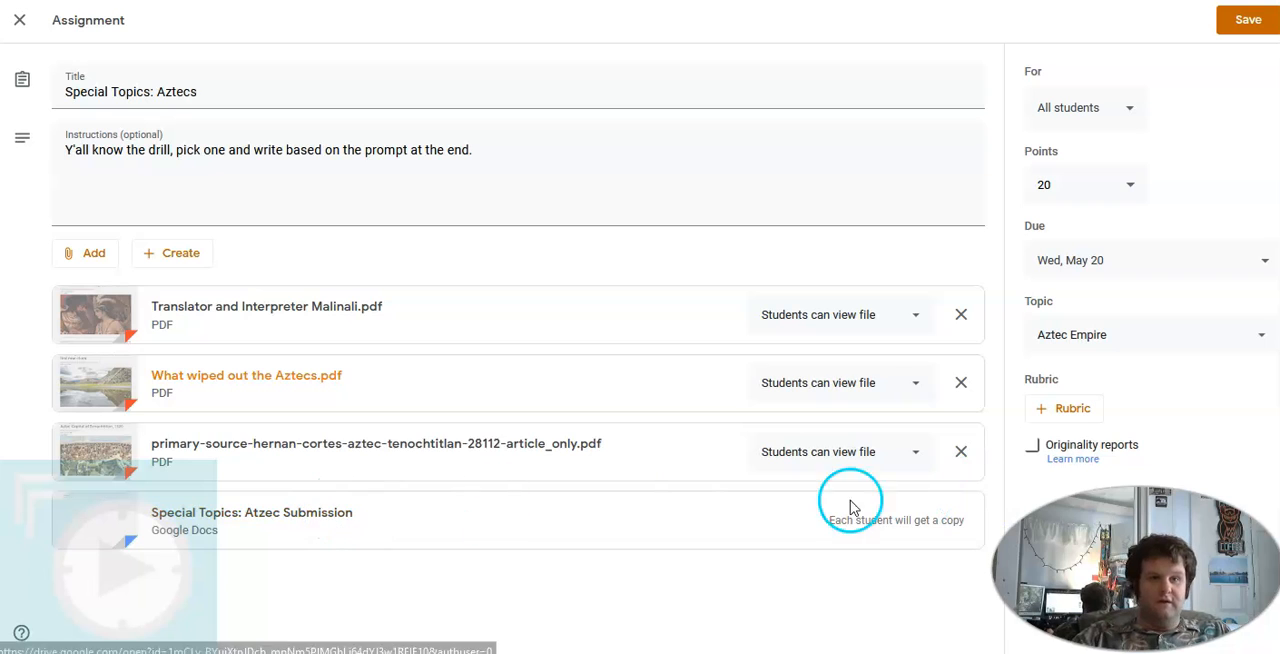
Open the attached Special Topics: Atzec Submission document and examine its directions, article field and paragraph writing space
left_click(242, 523)
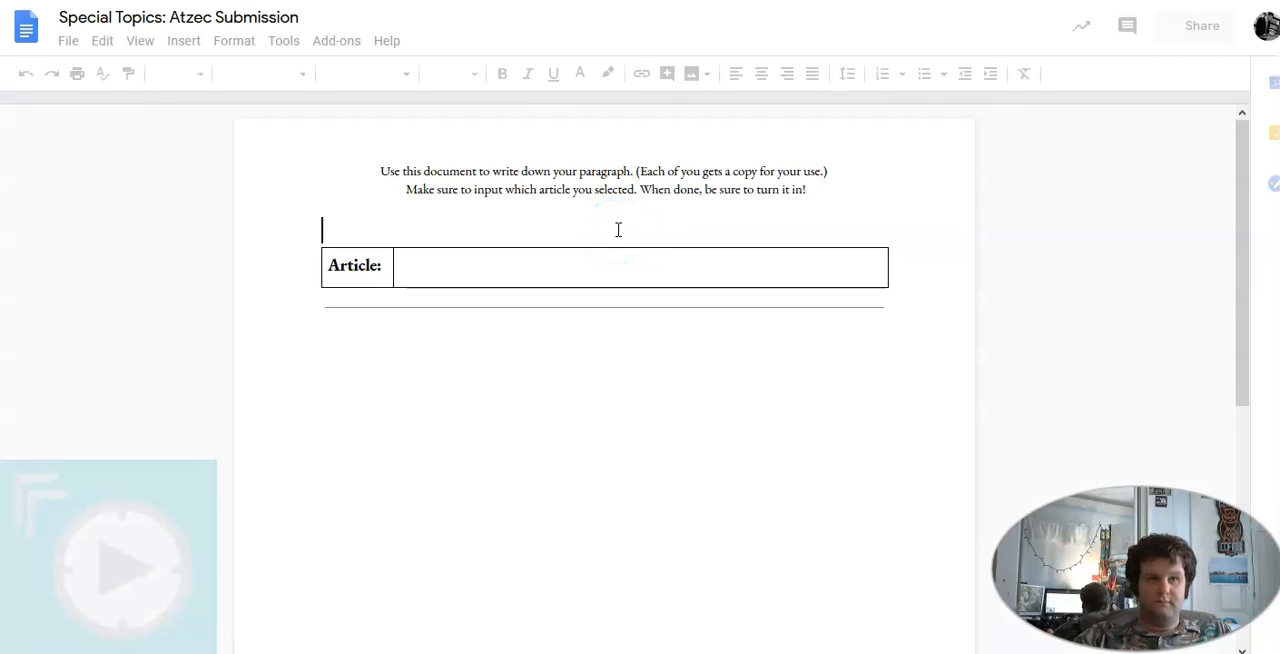
scroll(834, 206, "down", 2)
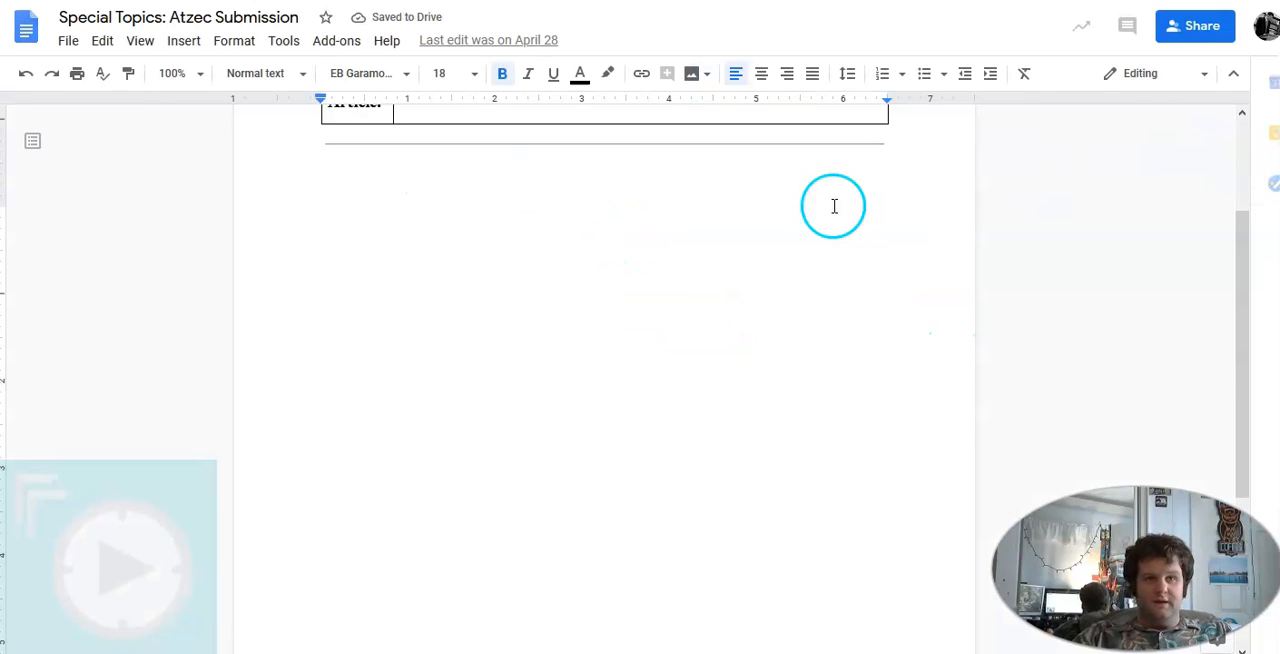
scroll(527, 239, "up", 2)
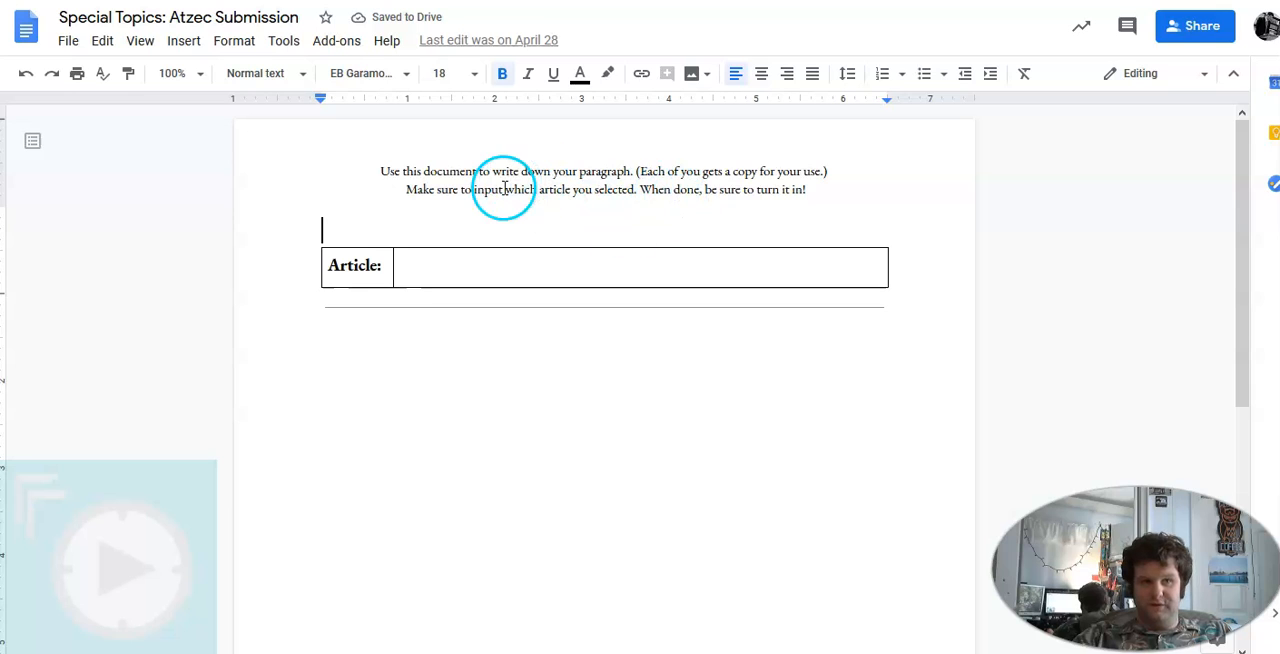
left_click(400, 265)
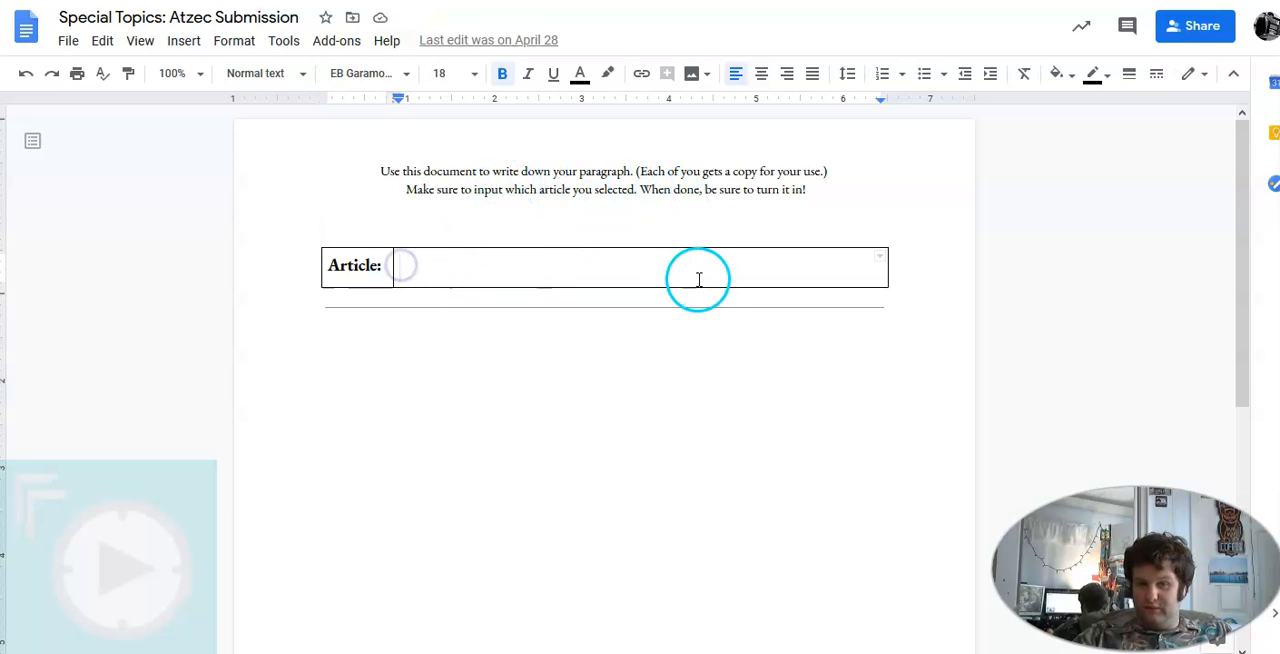
scroll(625, 462, "down", 2)
left_click(471, 357)
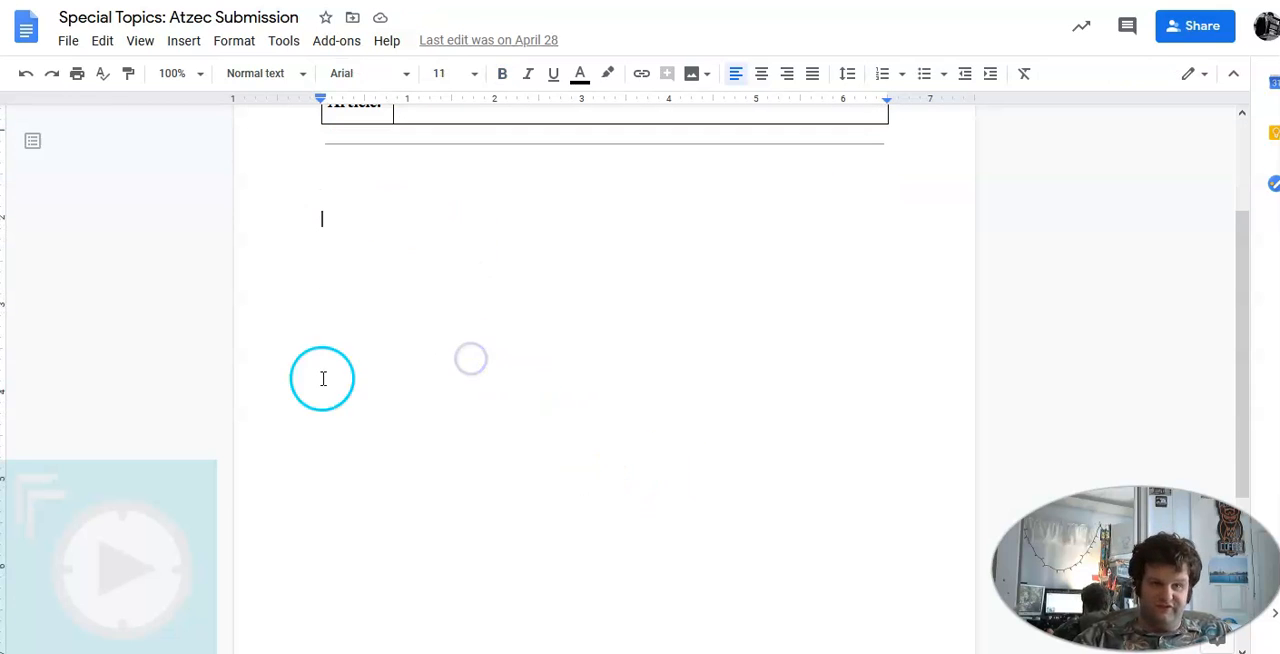
Leave the submission document after rechecking its article field, and return to the instructions of the Aztecs assignment
scroll(783, 370, "up", 2)
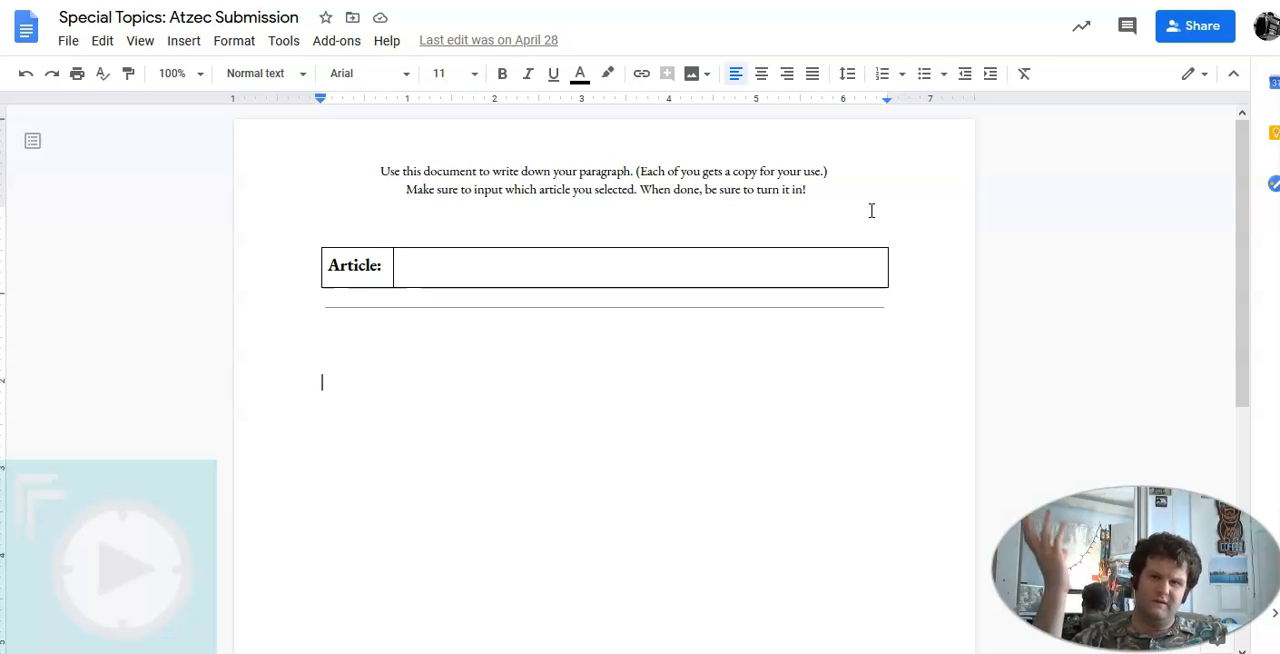
left_click(409, 267)
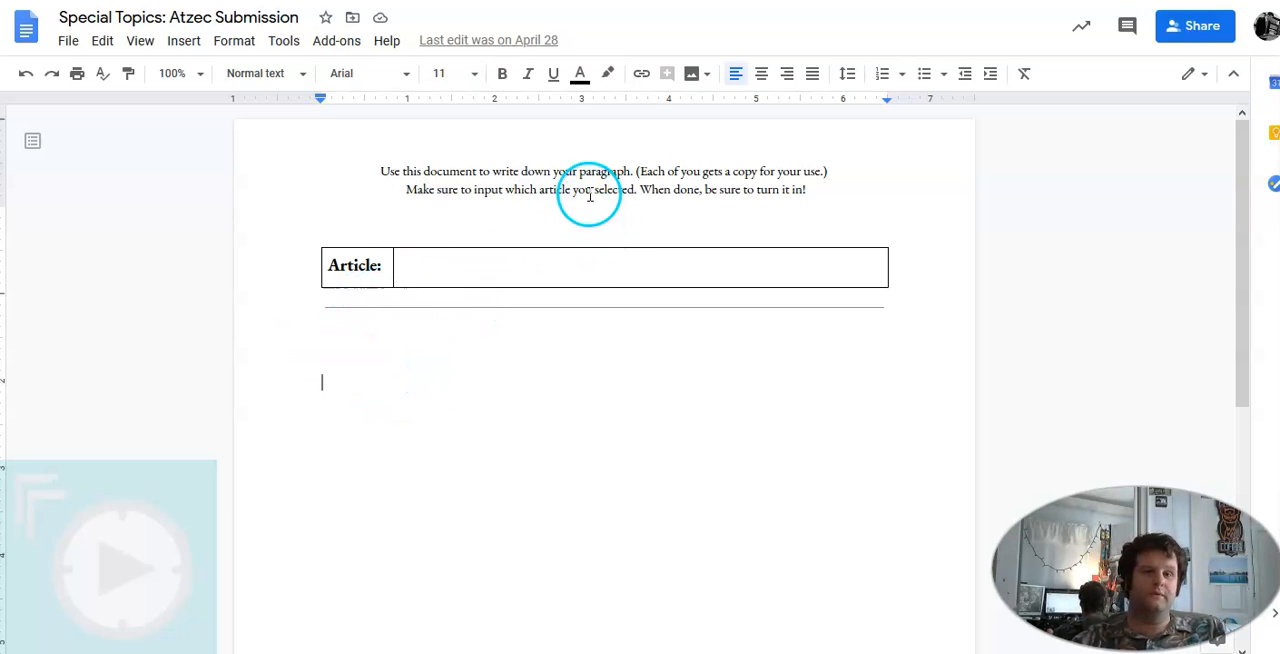
key("ctrl+w")
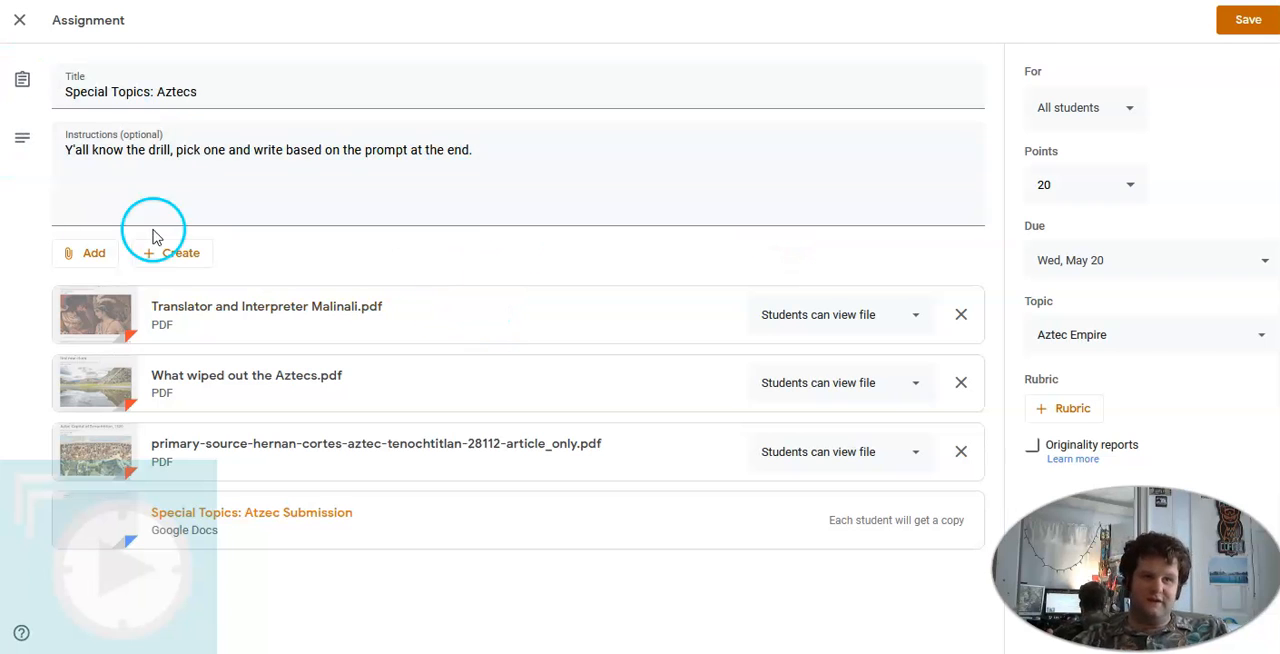
left_click(100, 151)
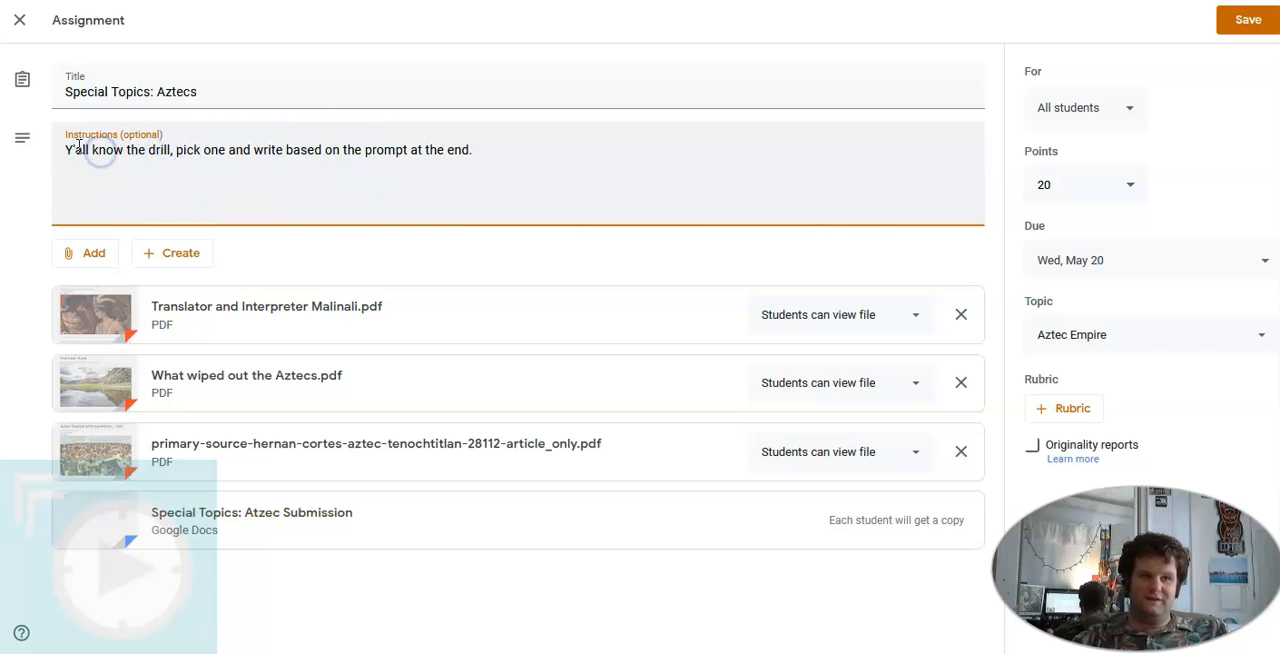